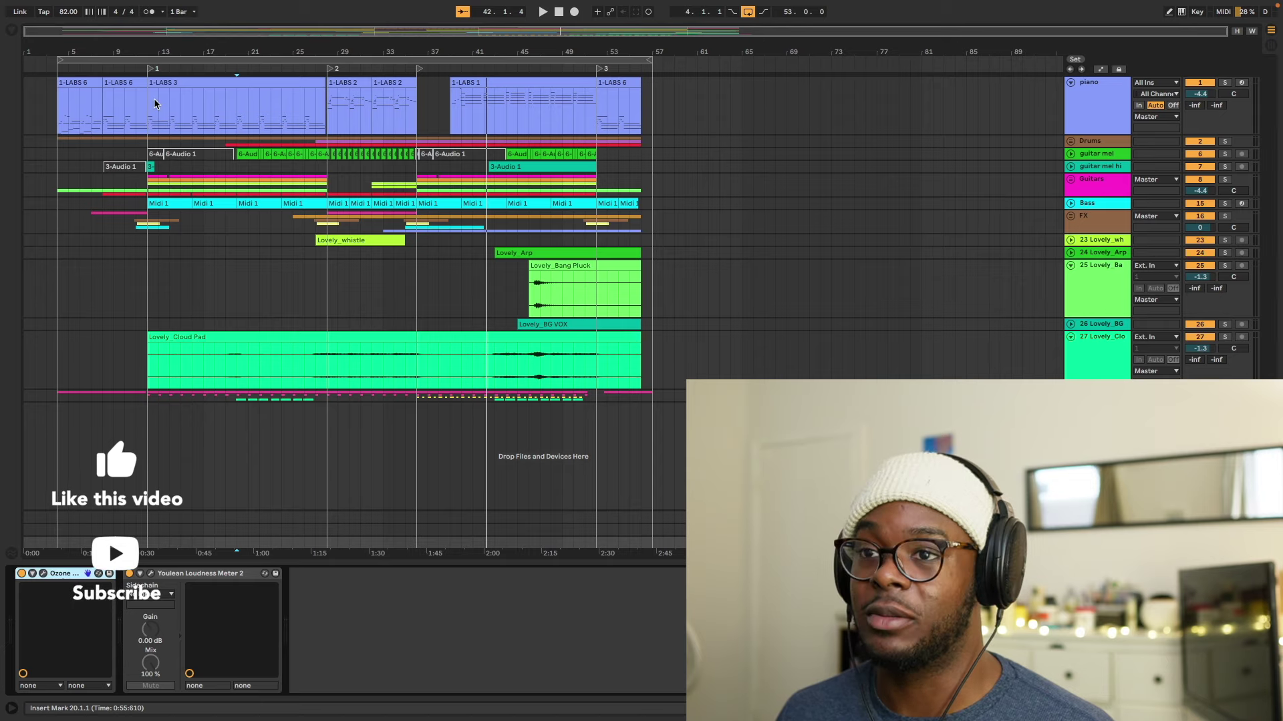
Open the piano clip's notes, switch to the 1-LABS 3 clip and play the piano part.
double_click(171, 87)
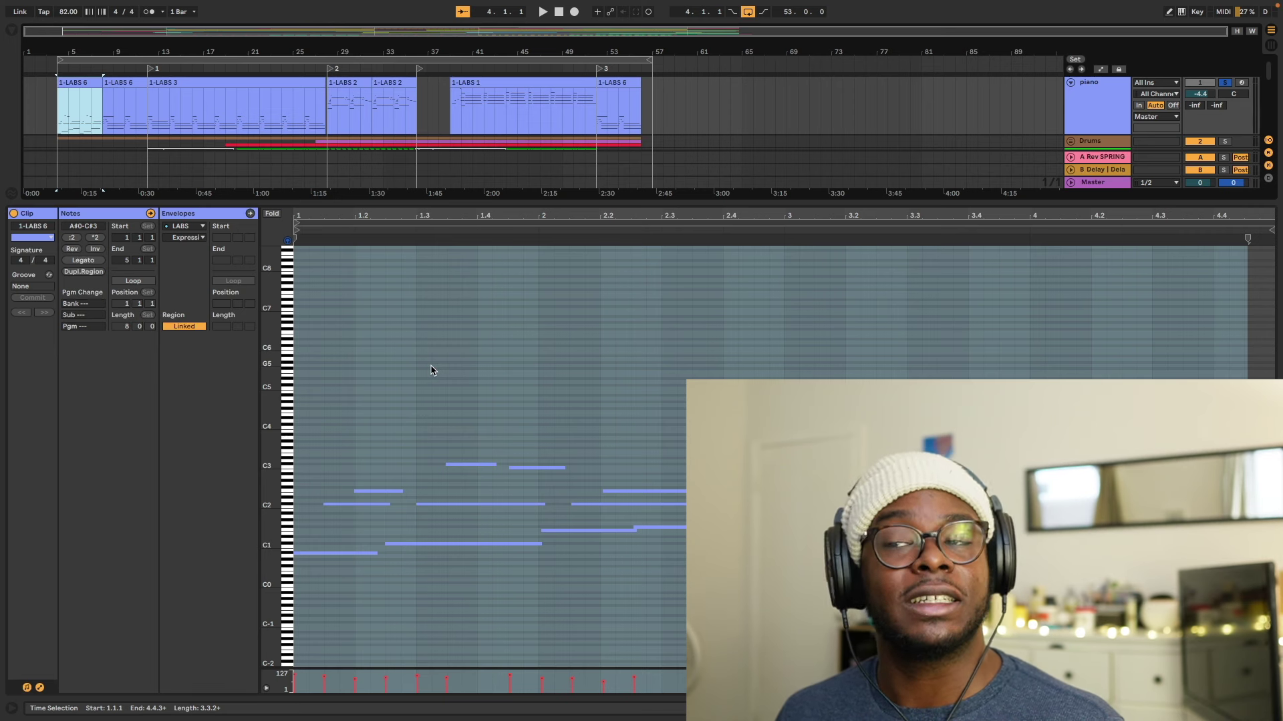
click(236, 85)
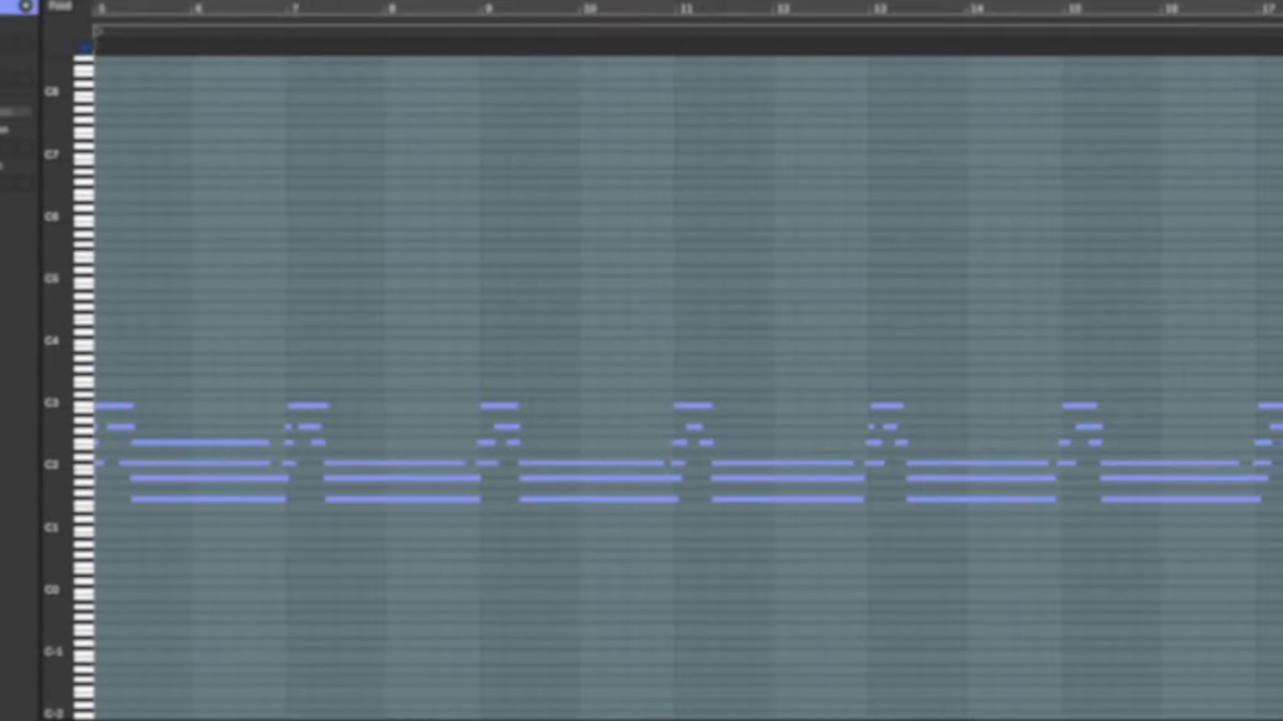
key(space)
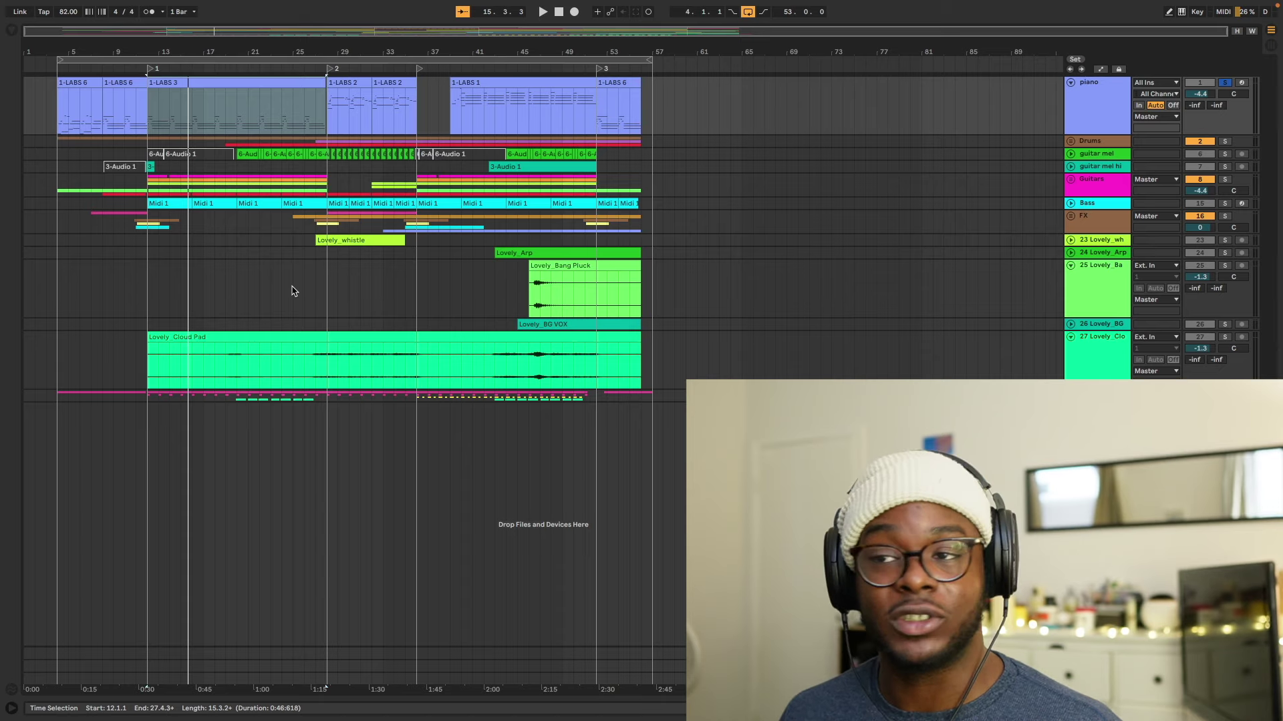
Unfold the Guitars group and solo guitar tracks 3, 4, 11, 13 and 14 in turn.
click(1070, 179)
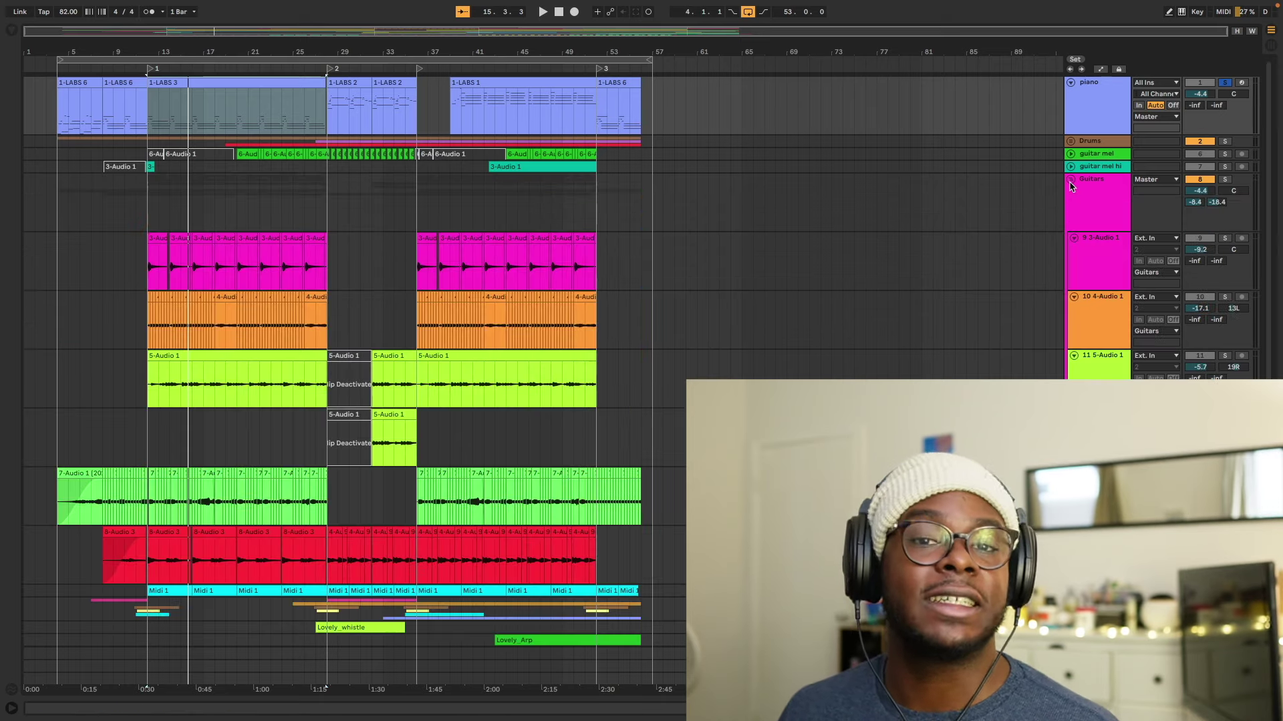
scroll(1224, 138, down, 1)
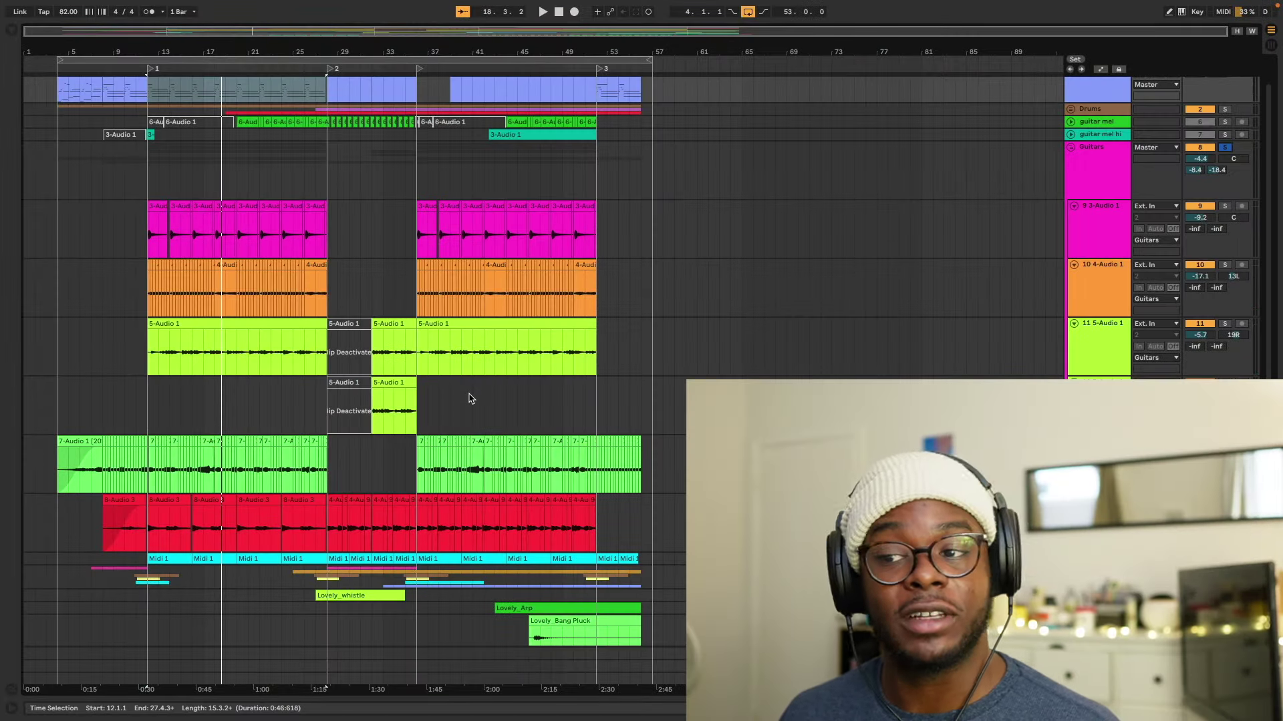
click(1228, 208)
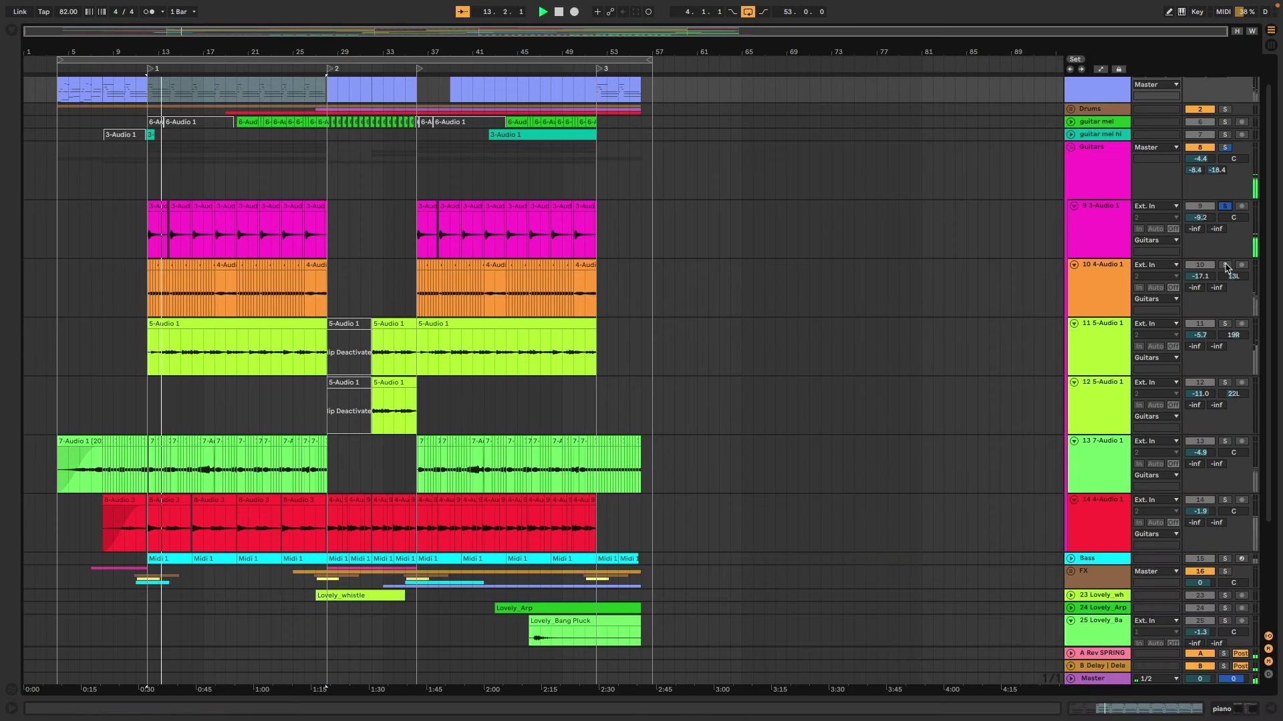
click(1225, 266)
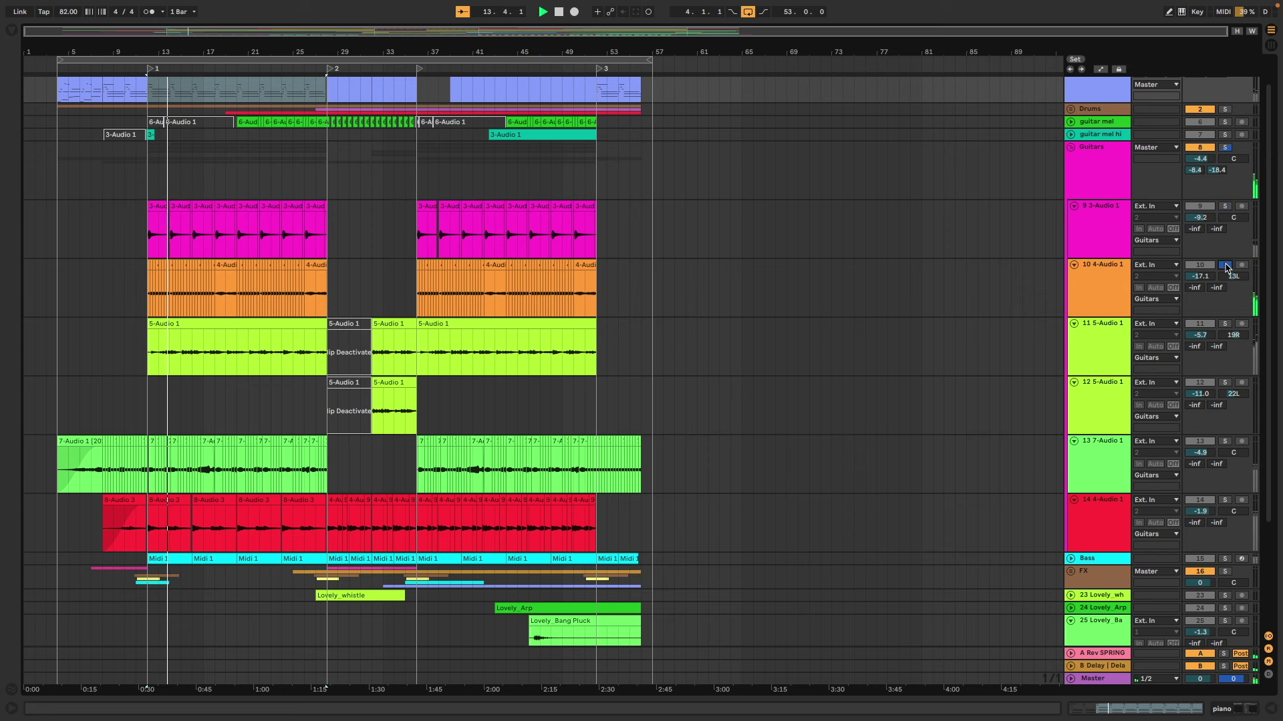
click(1224, 325)
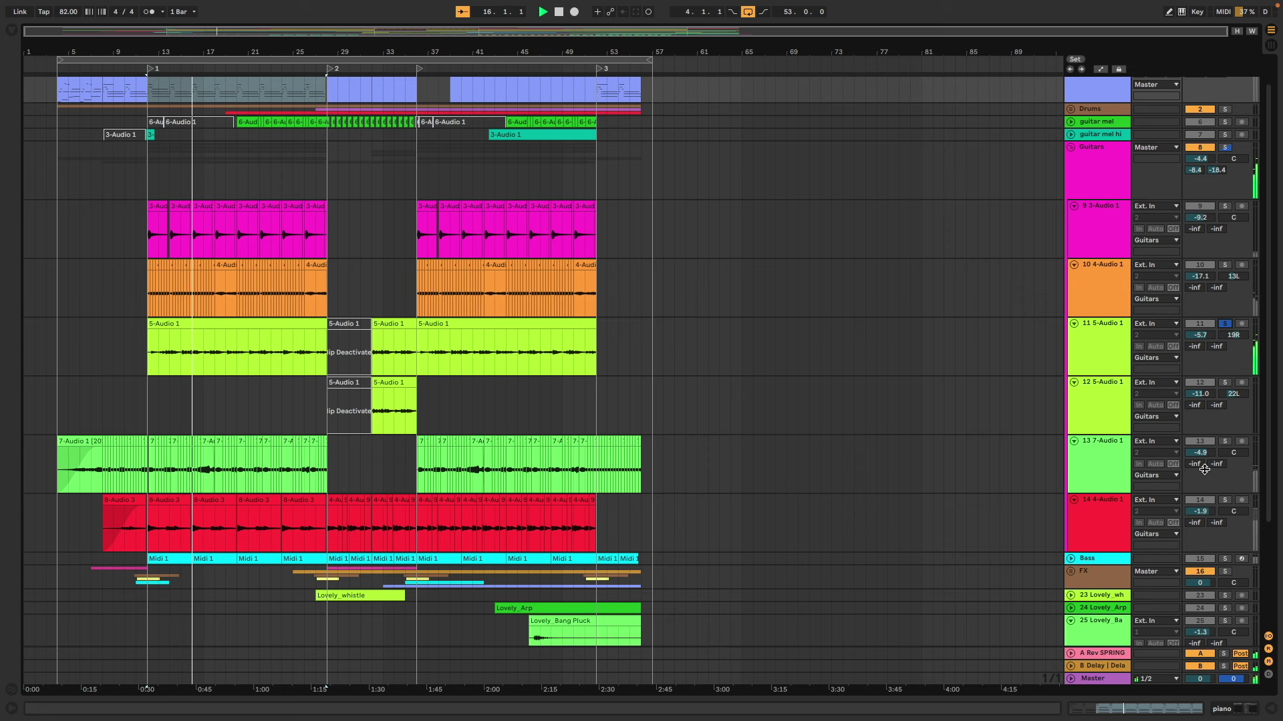
click(1224, 442)
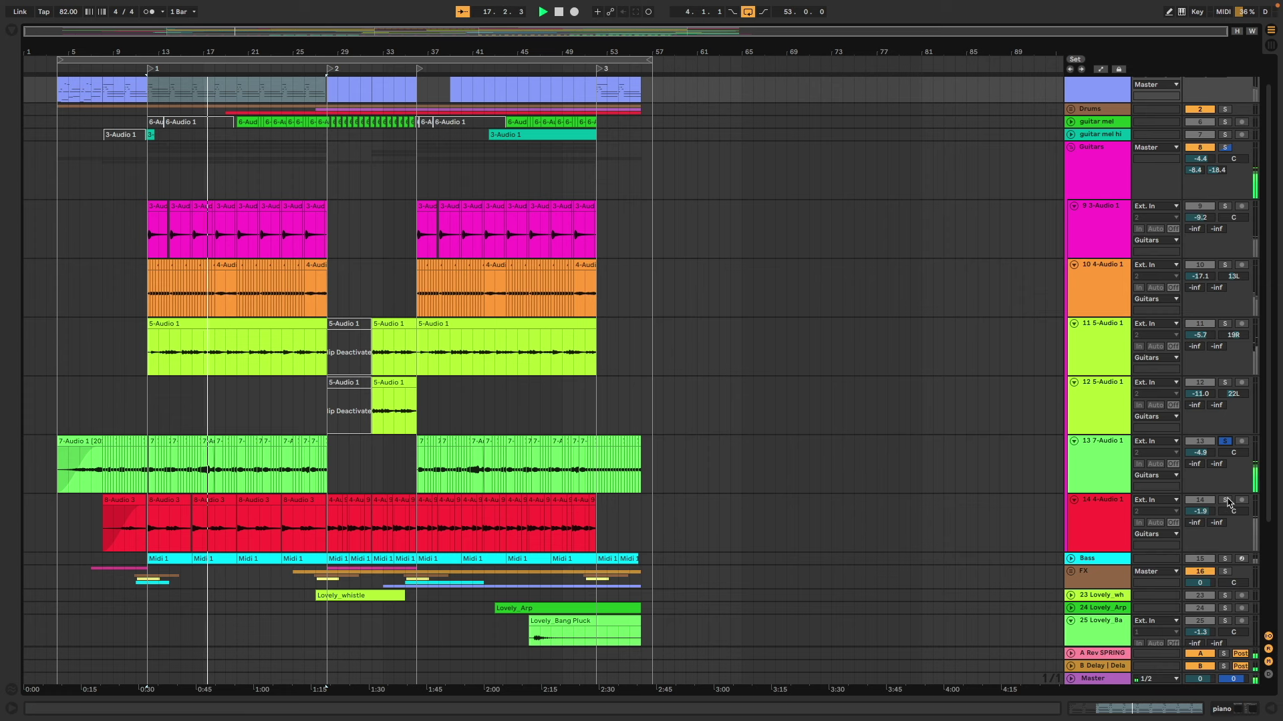
click(1227, 500)
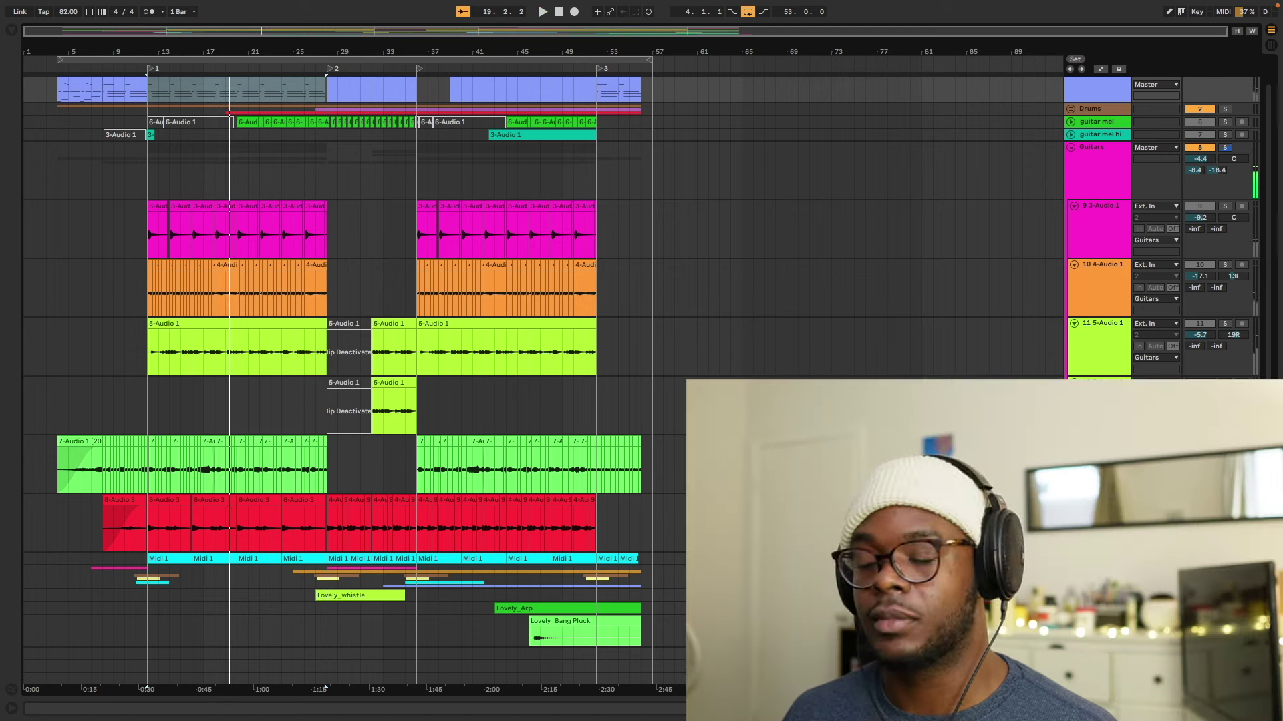
Clear the individual guitar solos, solo the whole Guitars group and play it.
click(1227, 500)
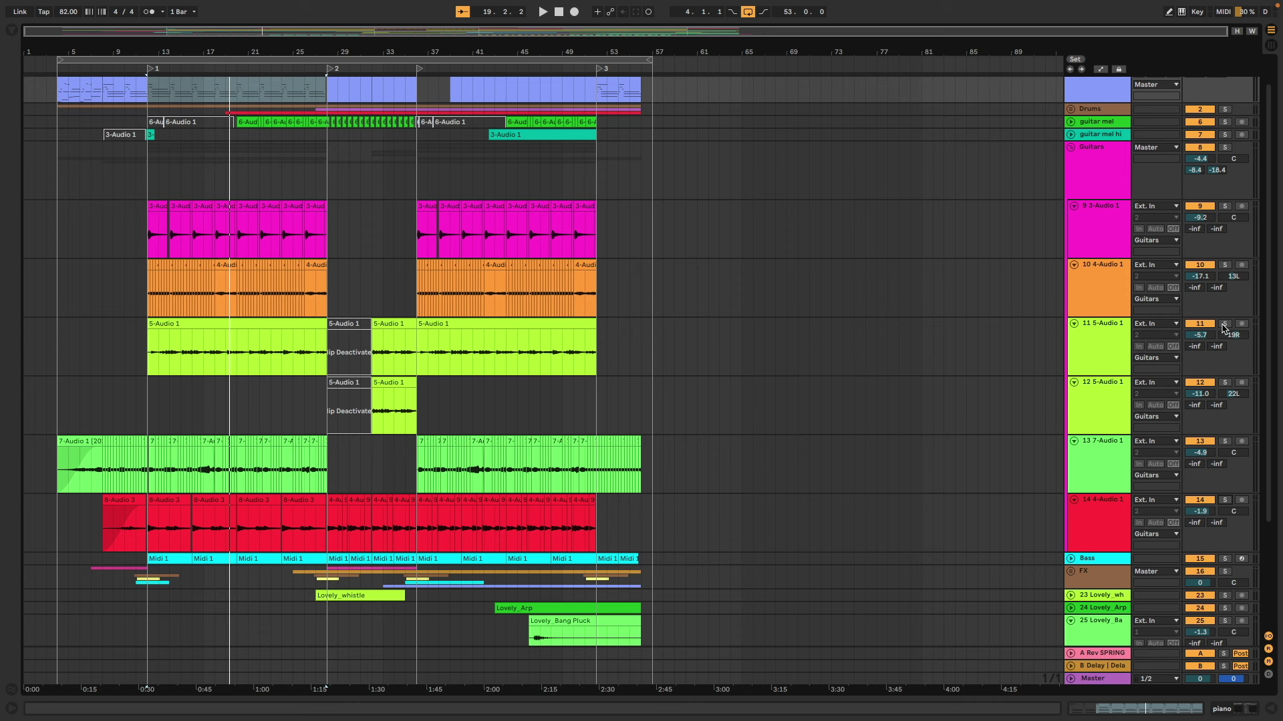
click(1223, 149)
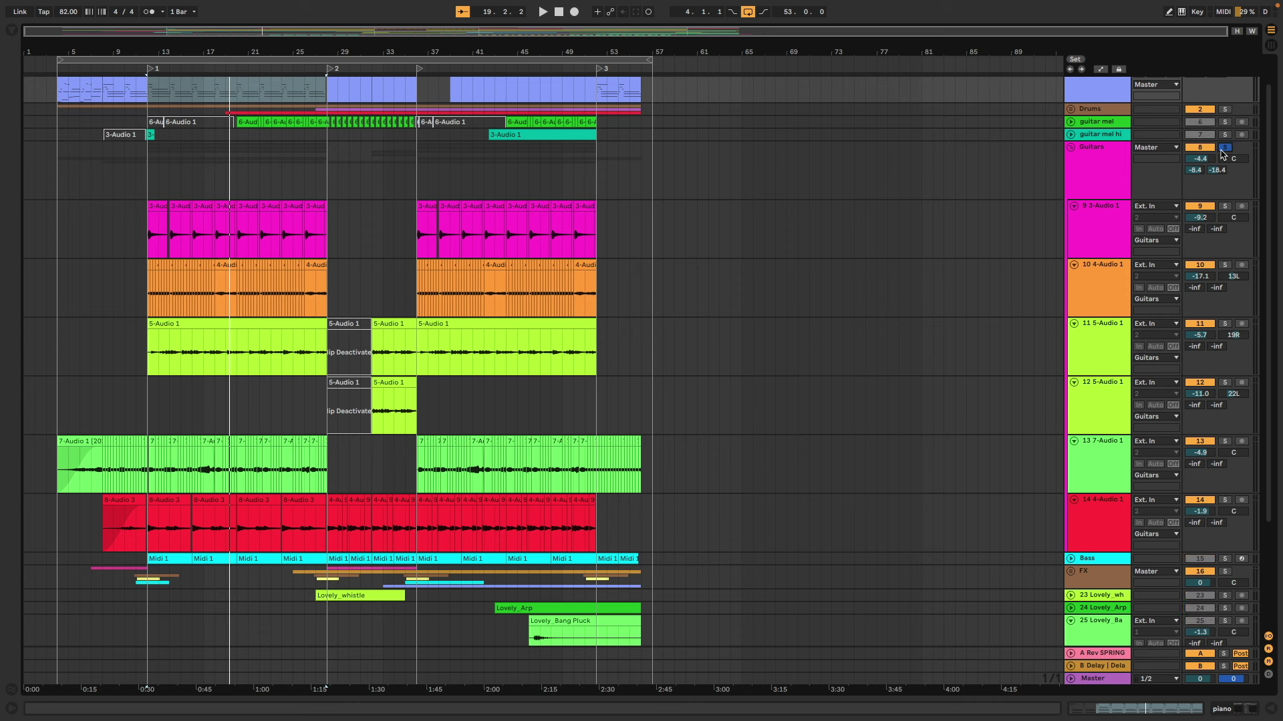
key(space)
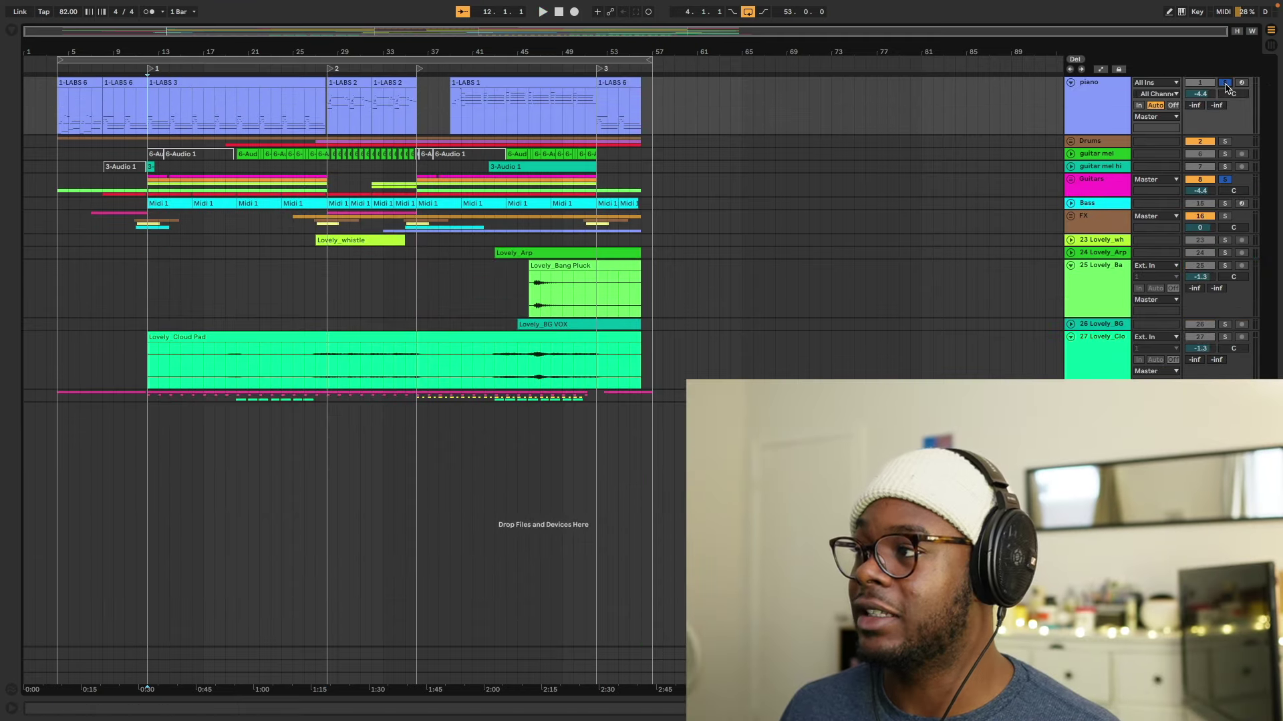
Play the arrangement from the 1-LABS 6 clip at bar 5 and the 1-LABS 3 clip at bar 12.
key(space)
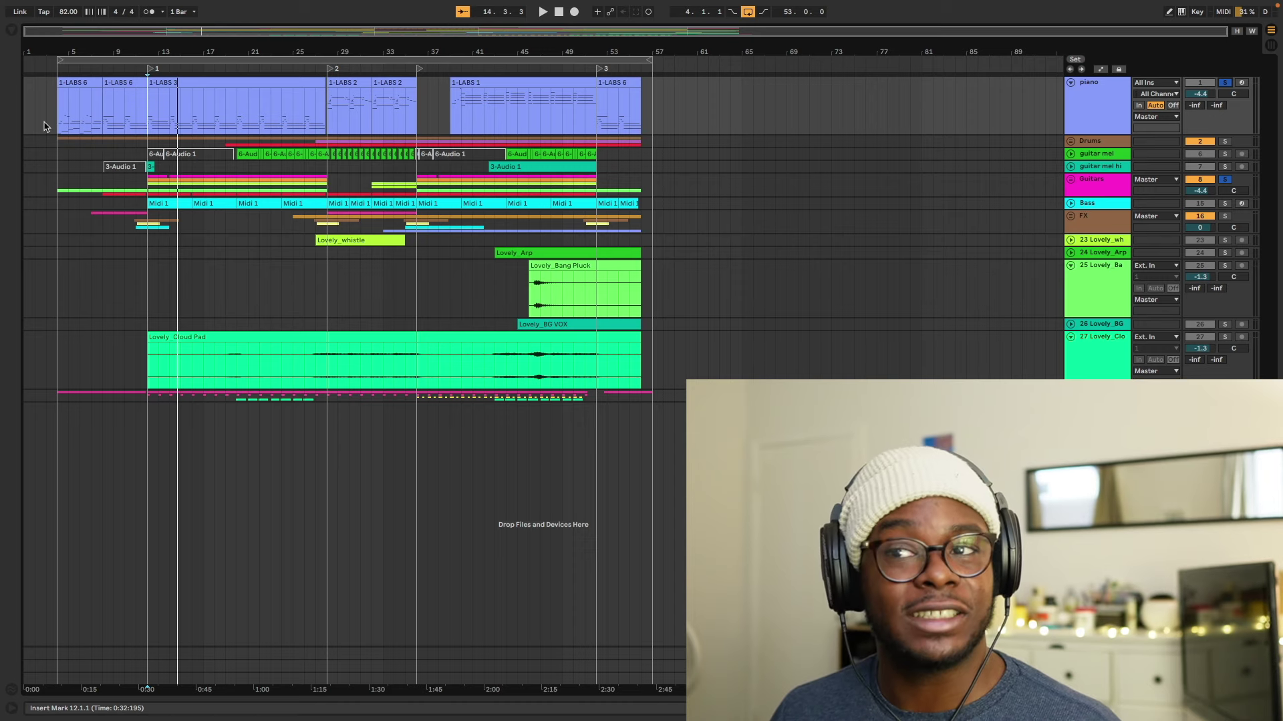
click(79, 82)
key(space)
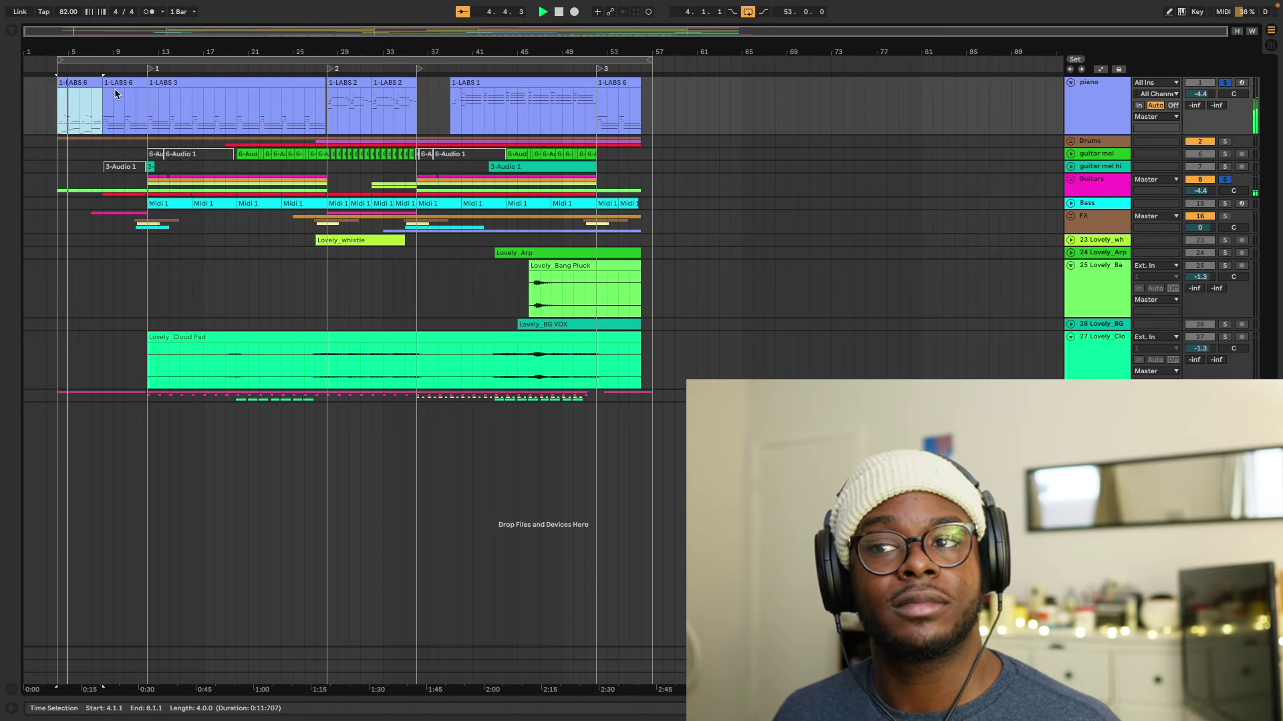
click(185, 83)
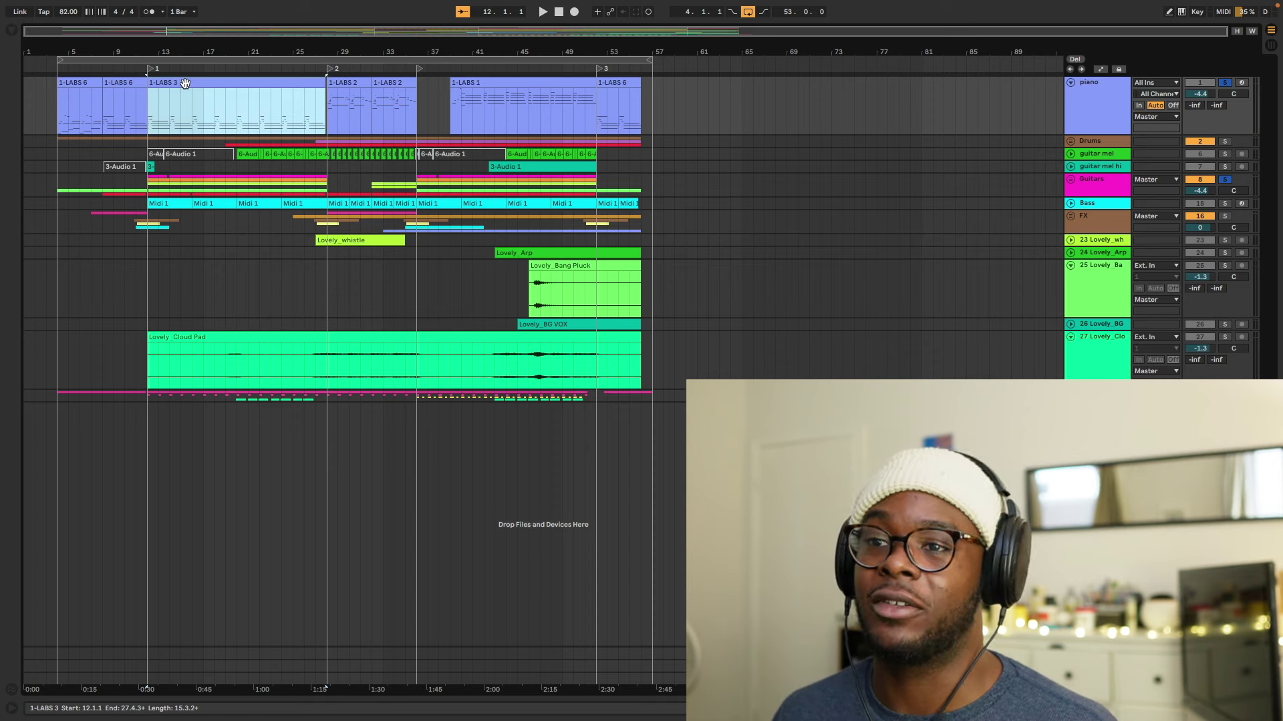
key(space)
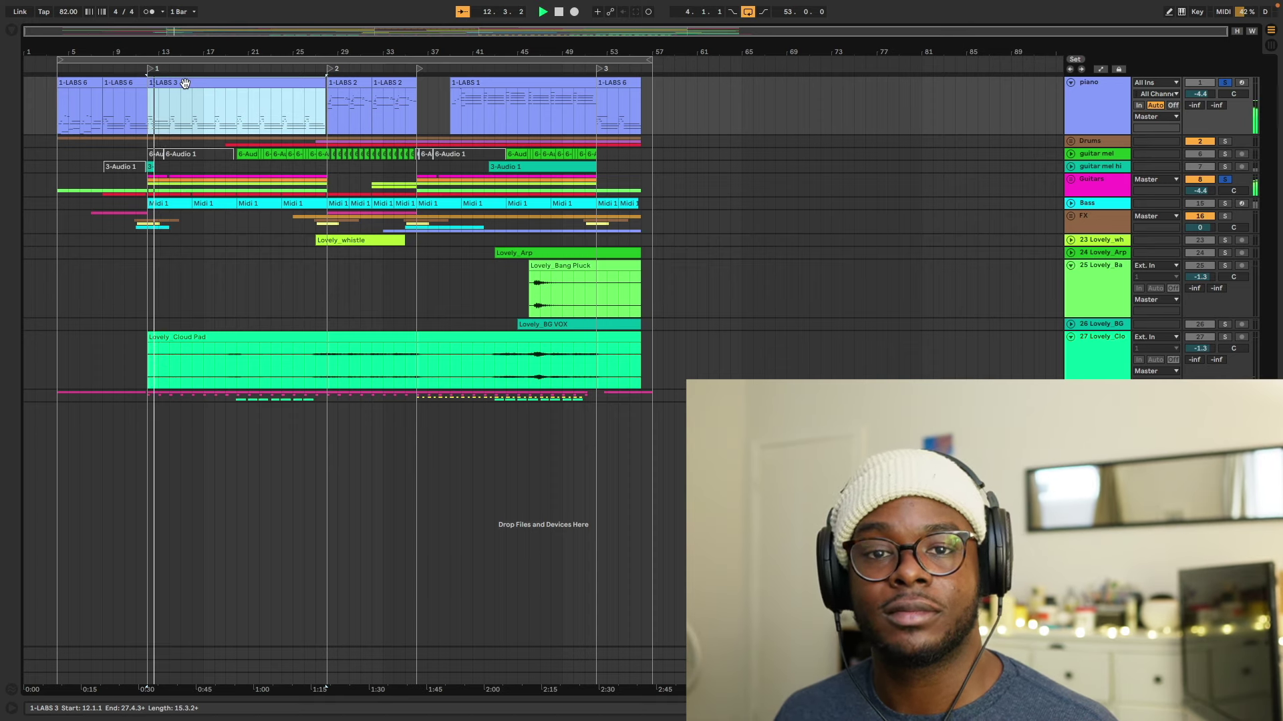
key(space)
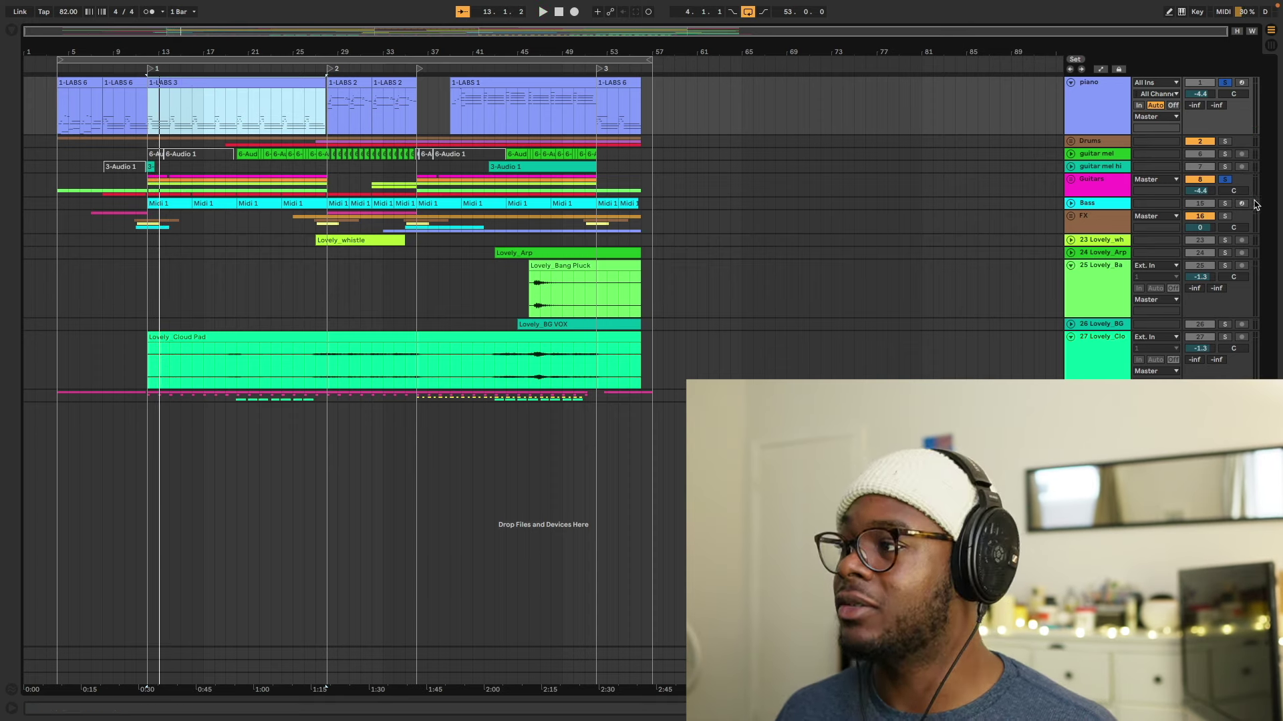
Solo the Bass track, expand it to show its MIDI notes, then clear all solos.
click(1225, 204)
key(space)
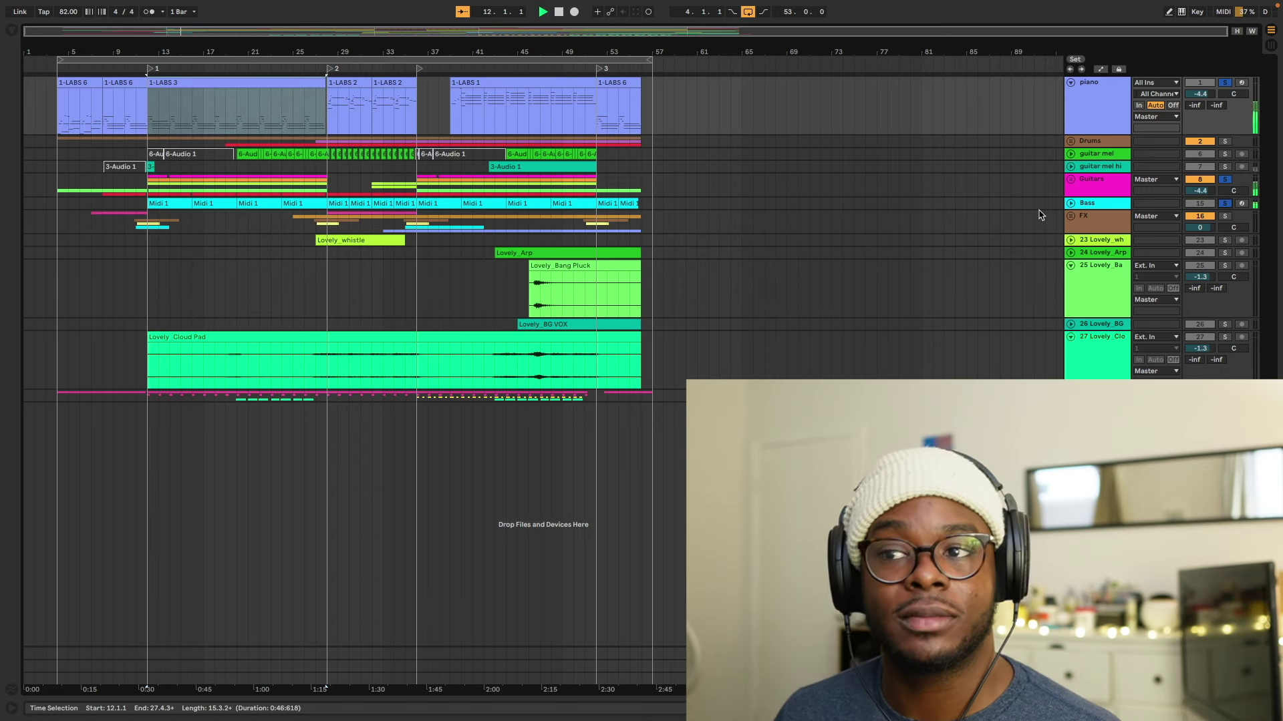
click(1070, 203)
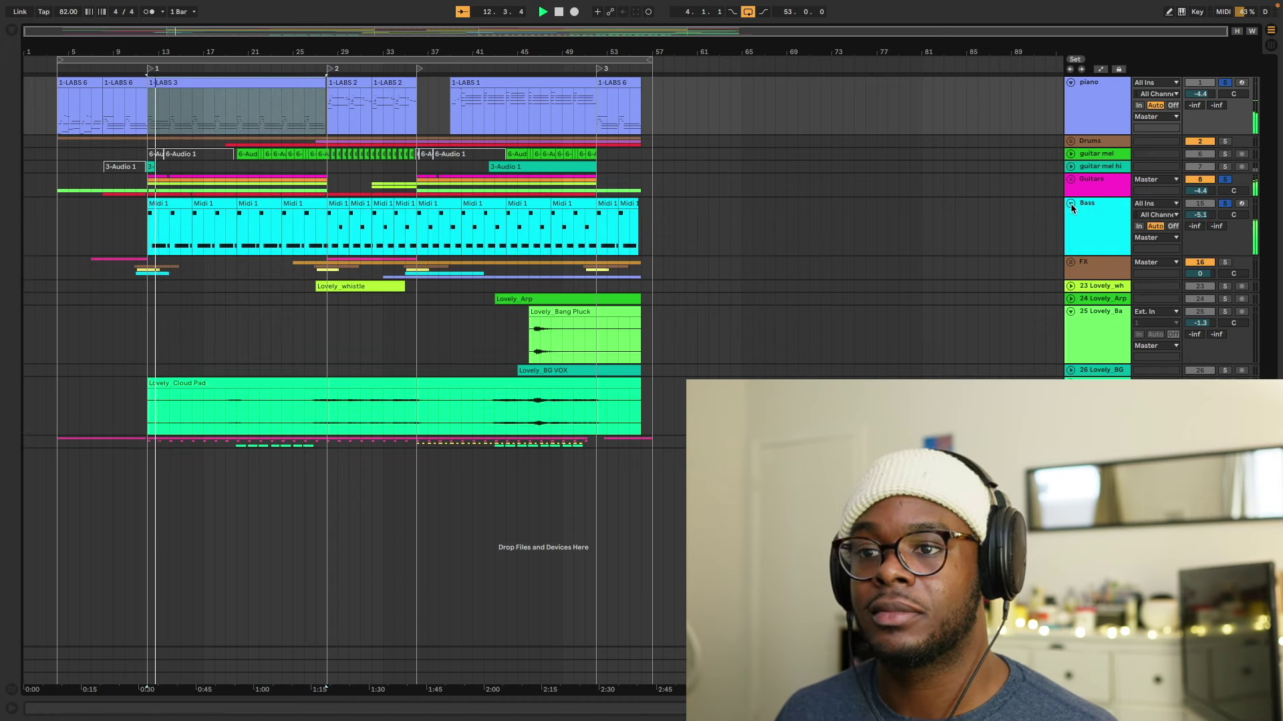
click(1225, 204)
click(1225, 204)
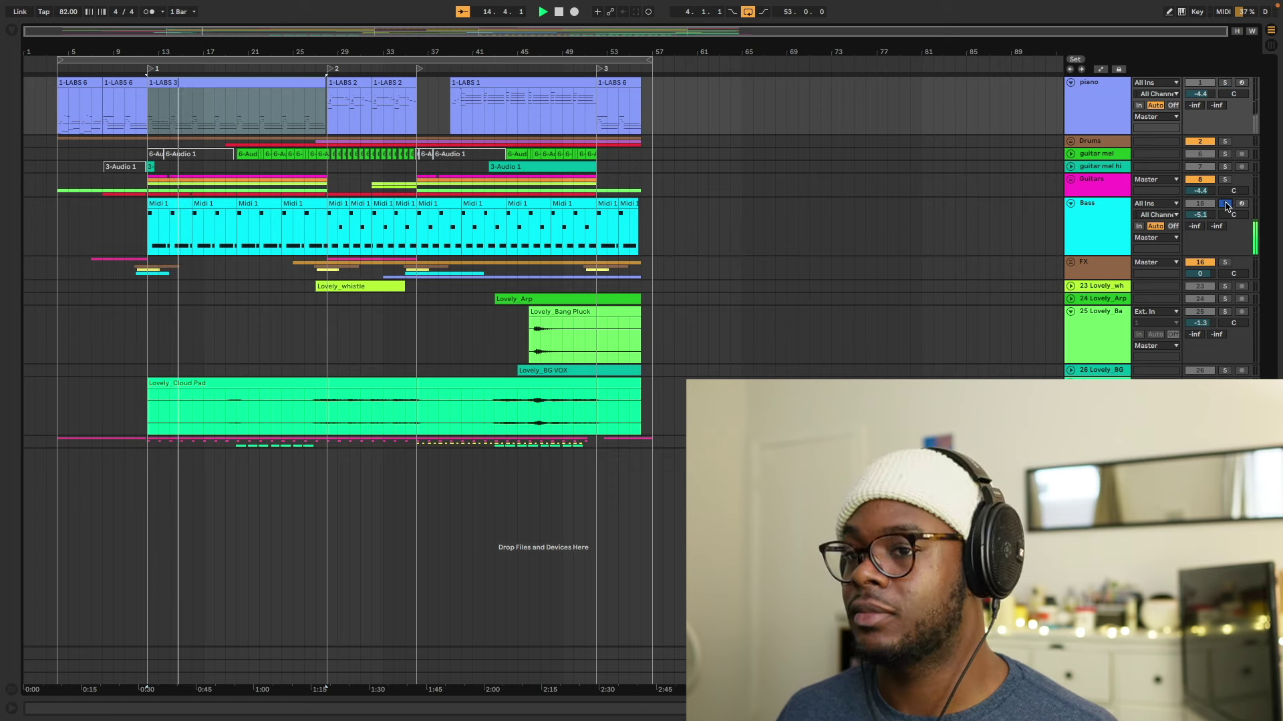
click(1225, 204)
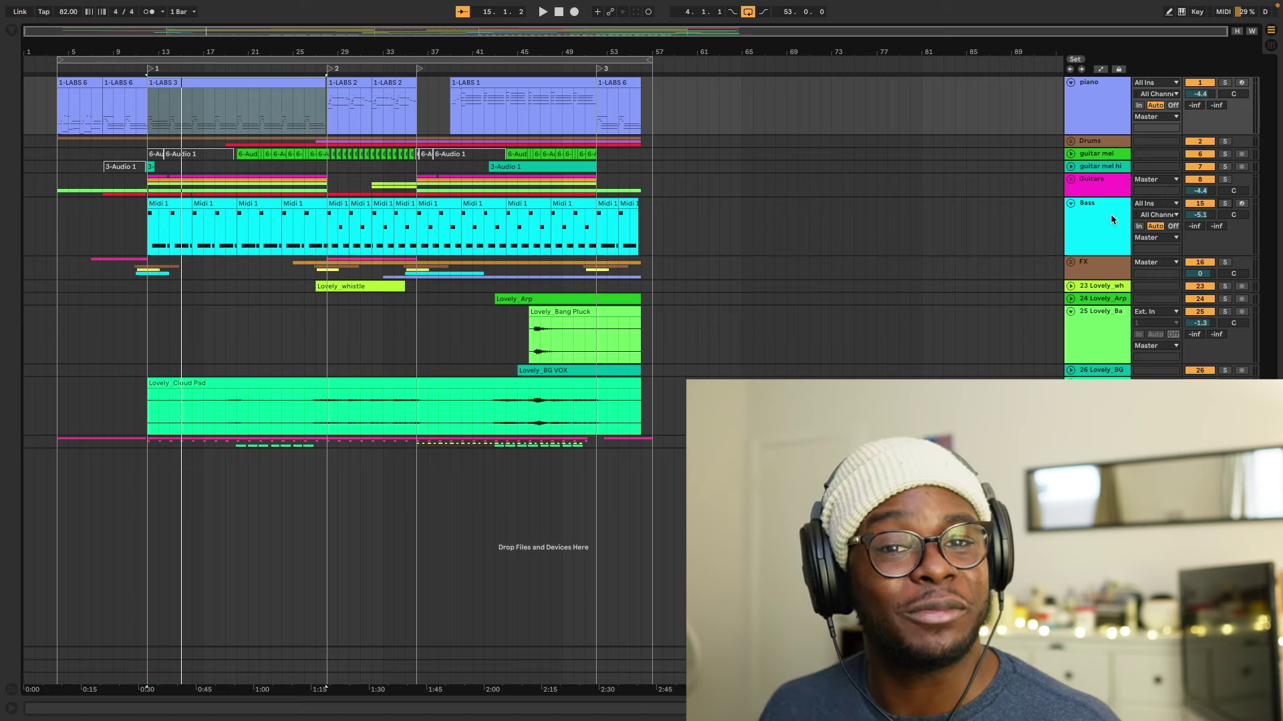
click(91, 269)
key(Right)
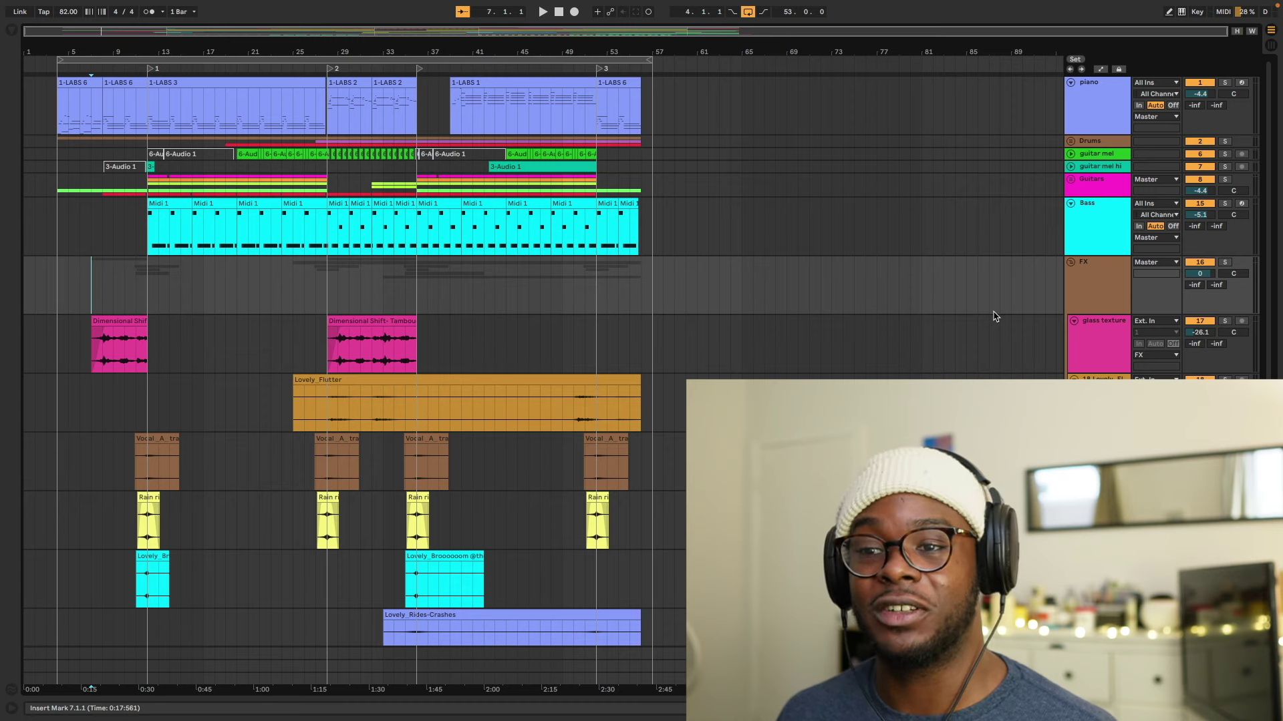
key(Down)
click(1225, 262)
key(space)
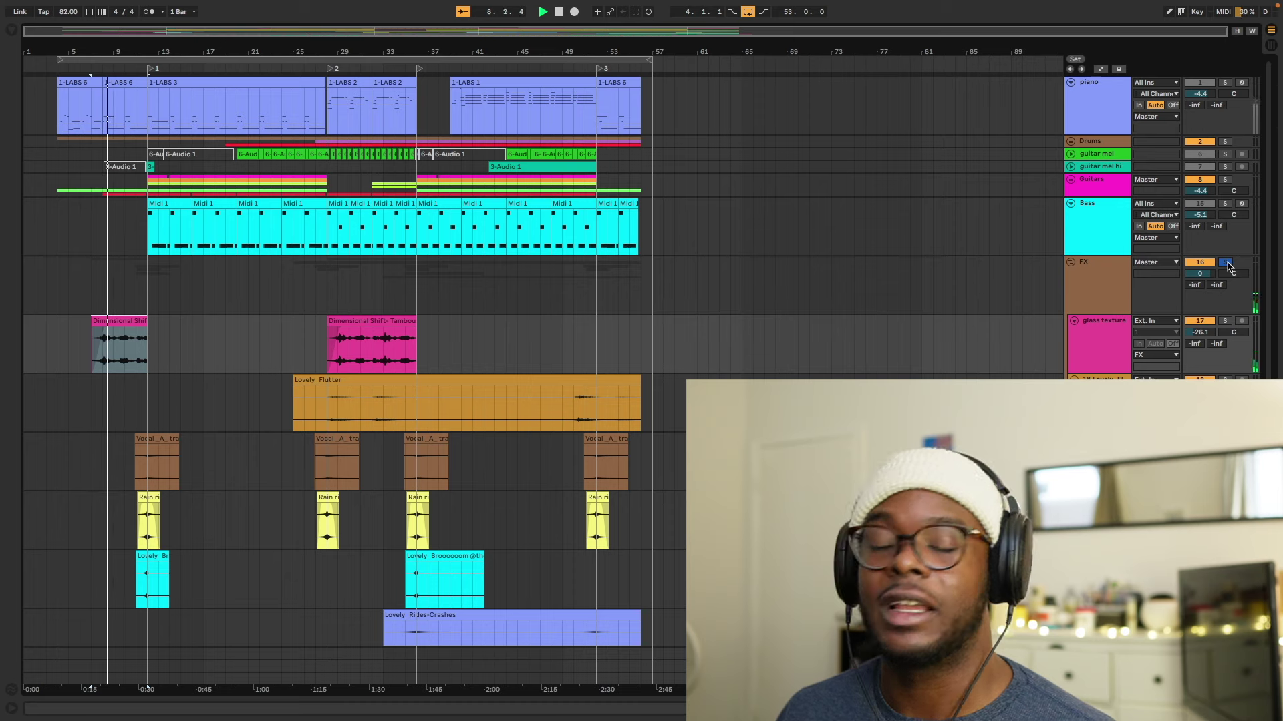
click(1226, 263)
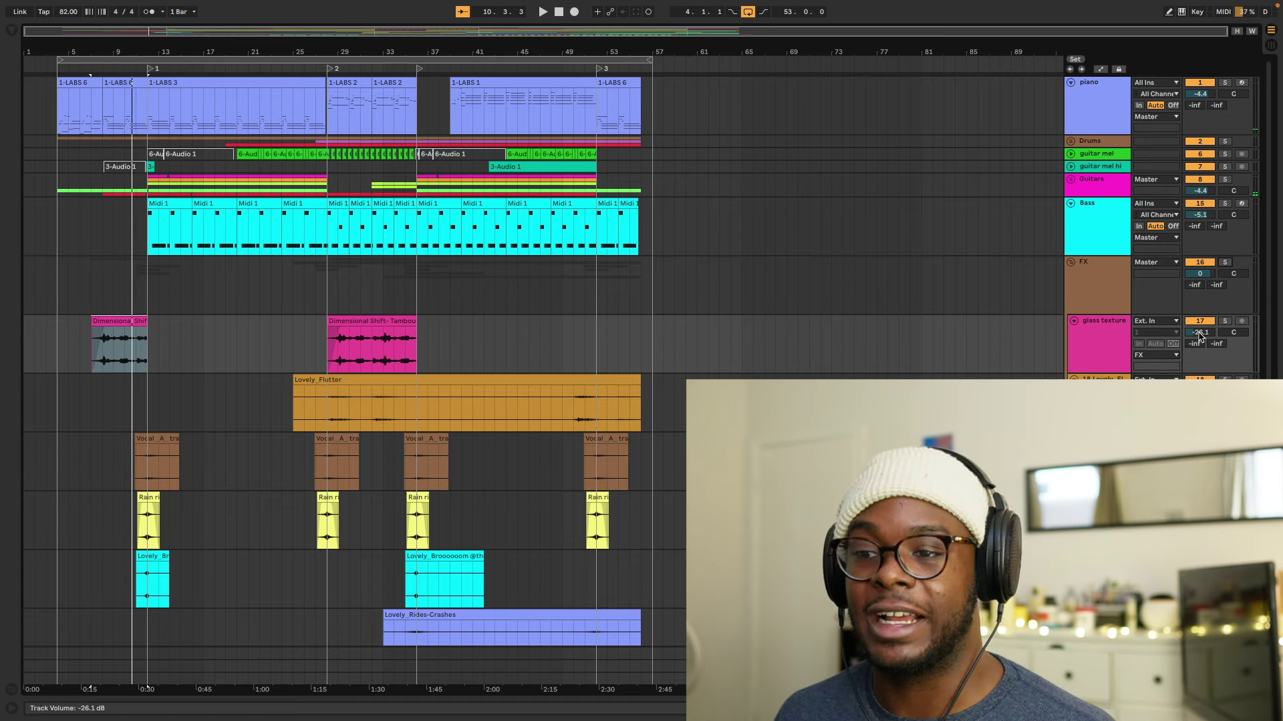
click(1102, 288)
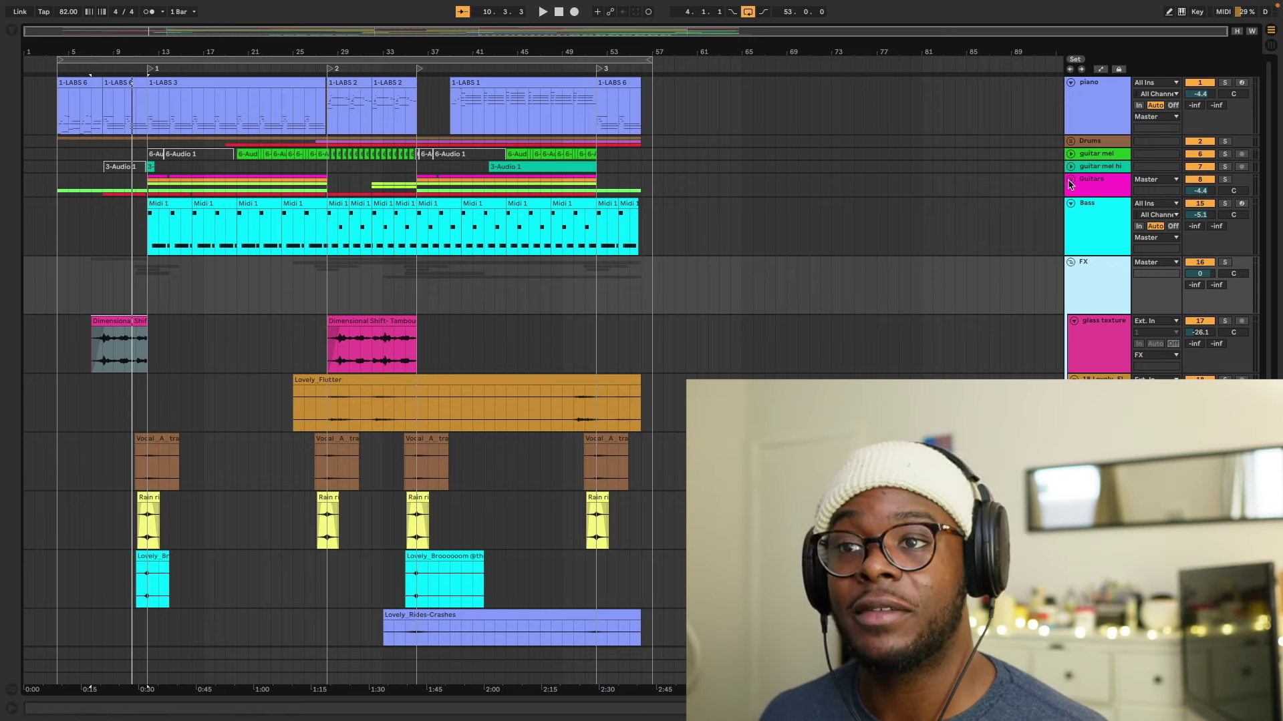
click(1069, 264)
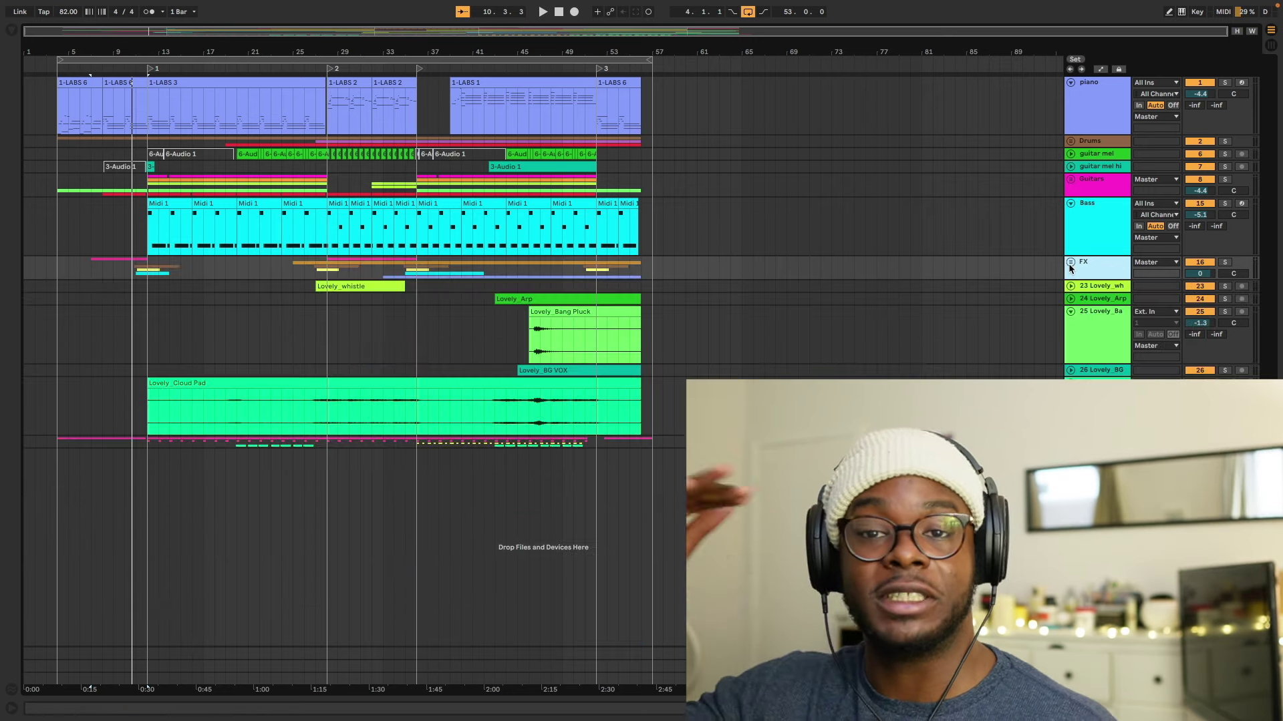
click(1224, 203)
Play from the bar-12 bass clip, then move the solo to the Guitars group.
click(172, 203)
key(space)
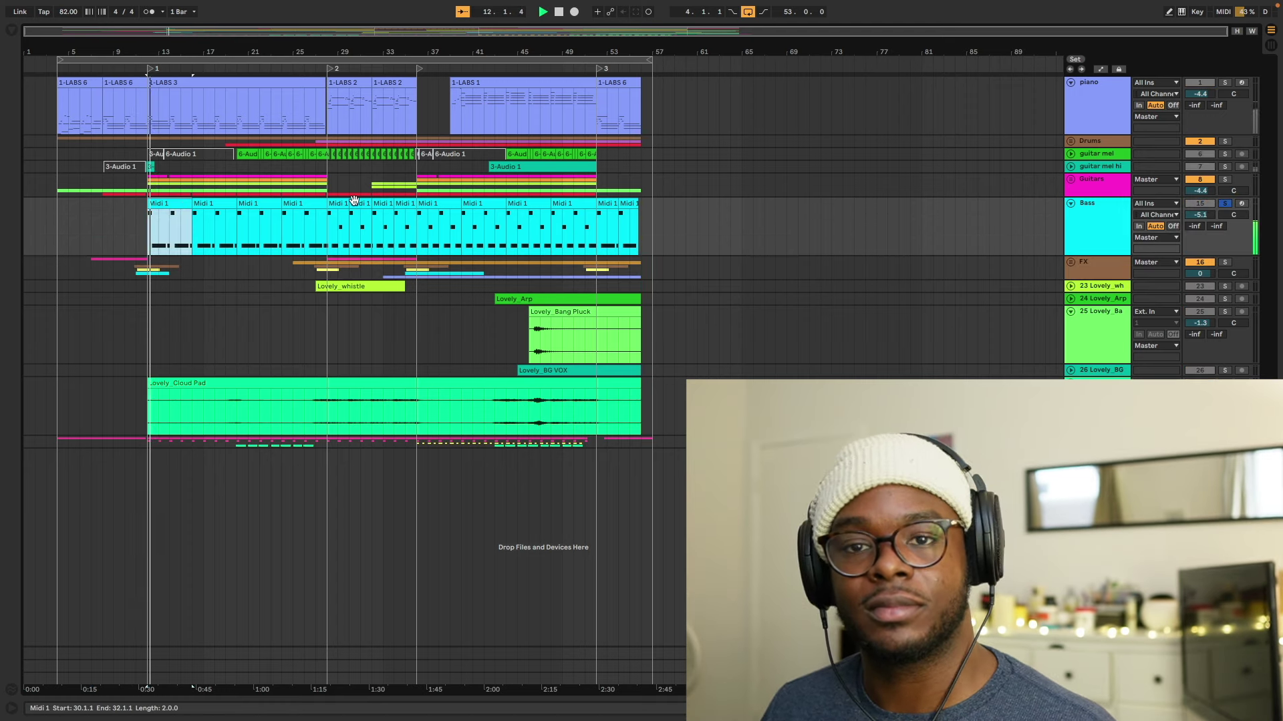
click(1223, 180)
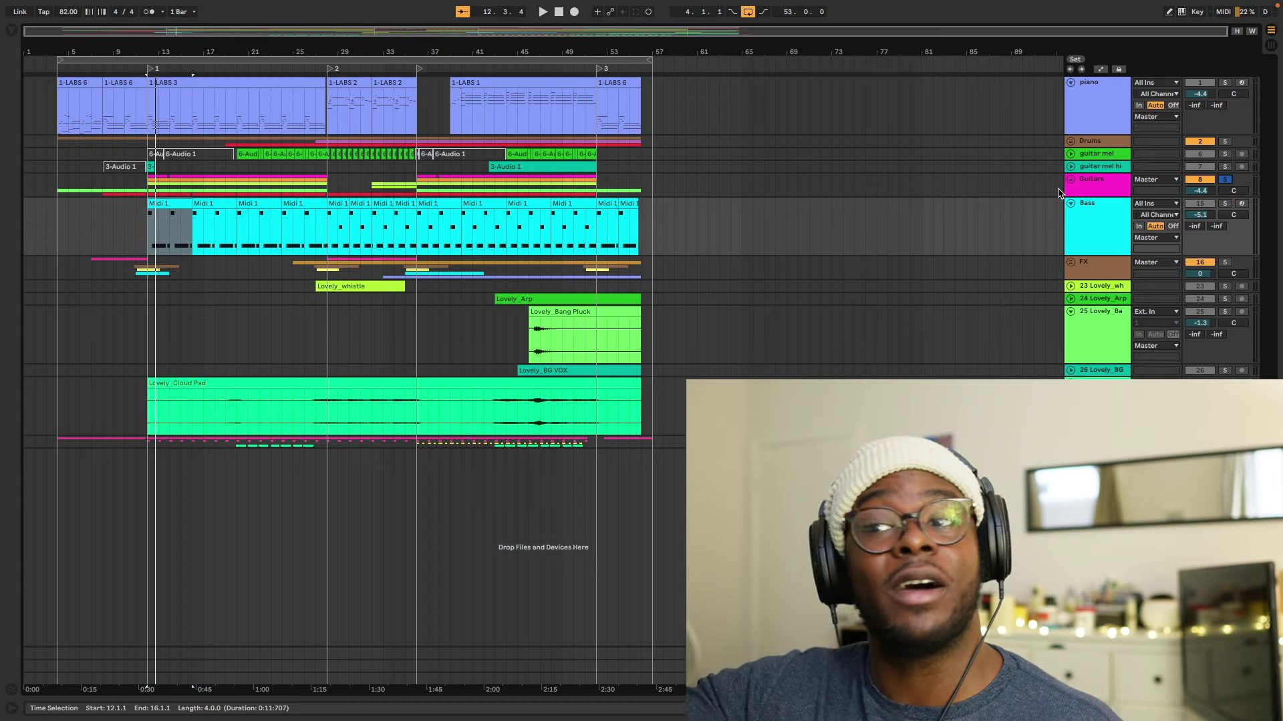
key(space)
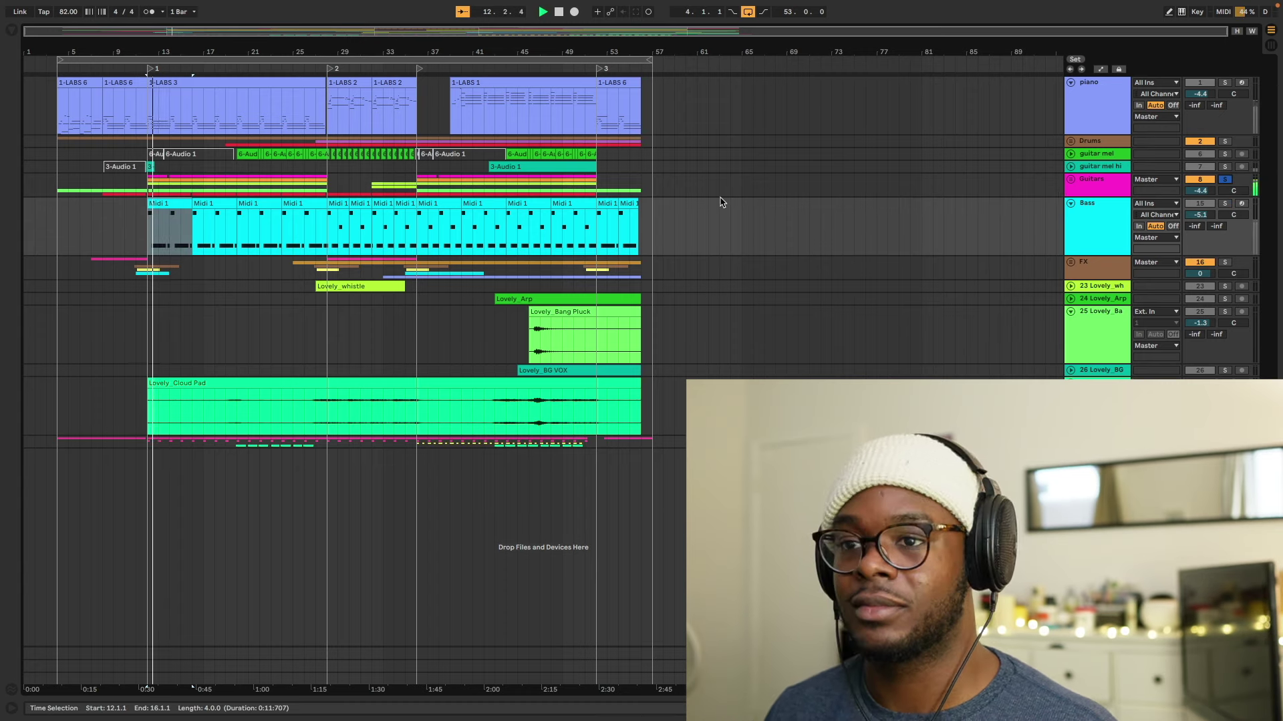
key(space)
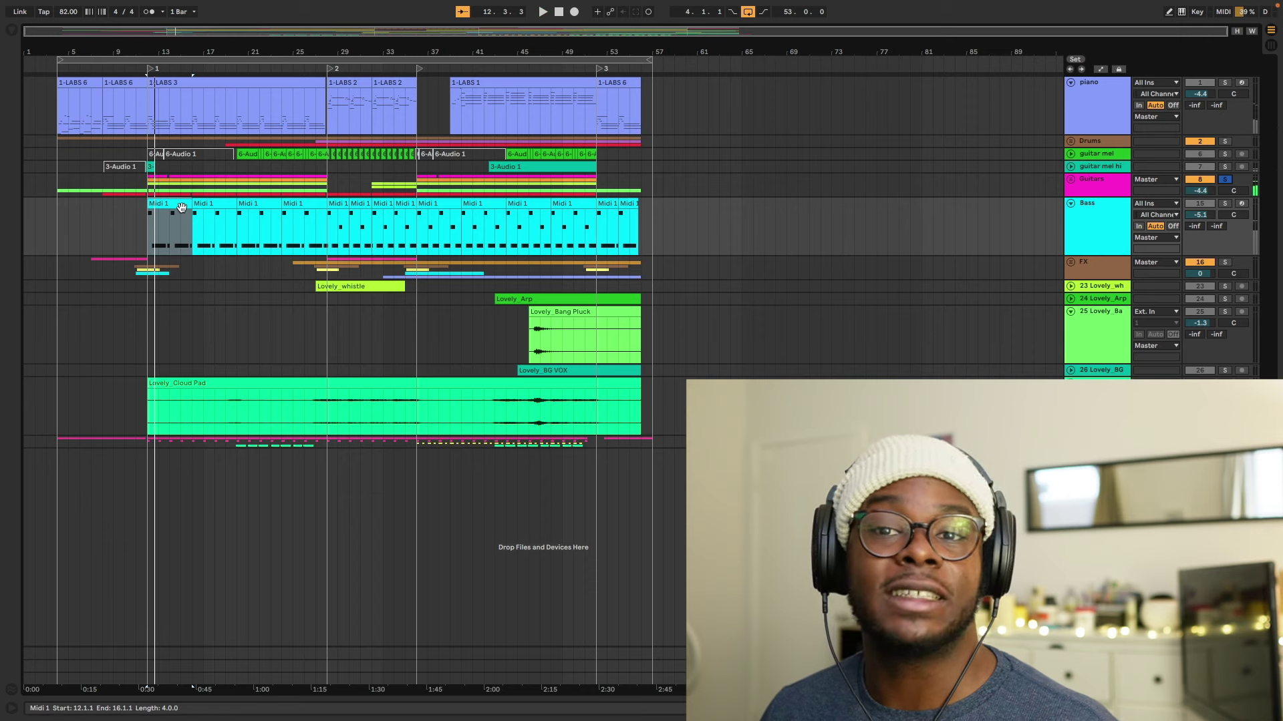
Clear the solos, play from the second section marker at bar 28 and solo the piano track.
click(1224, 83)
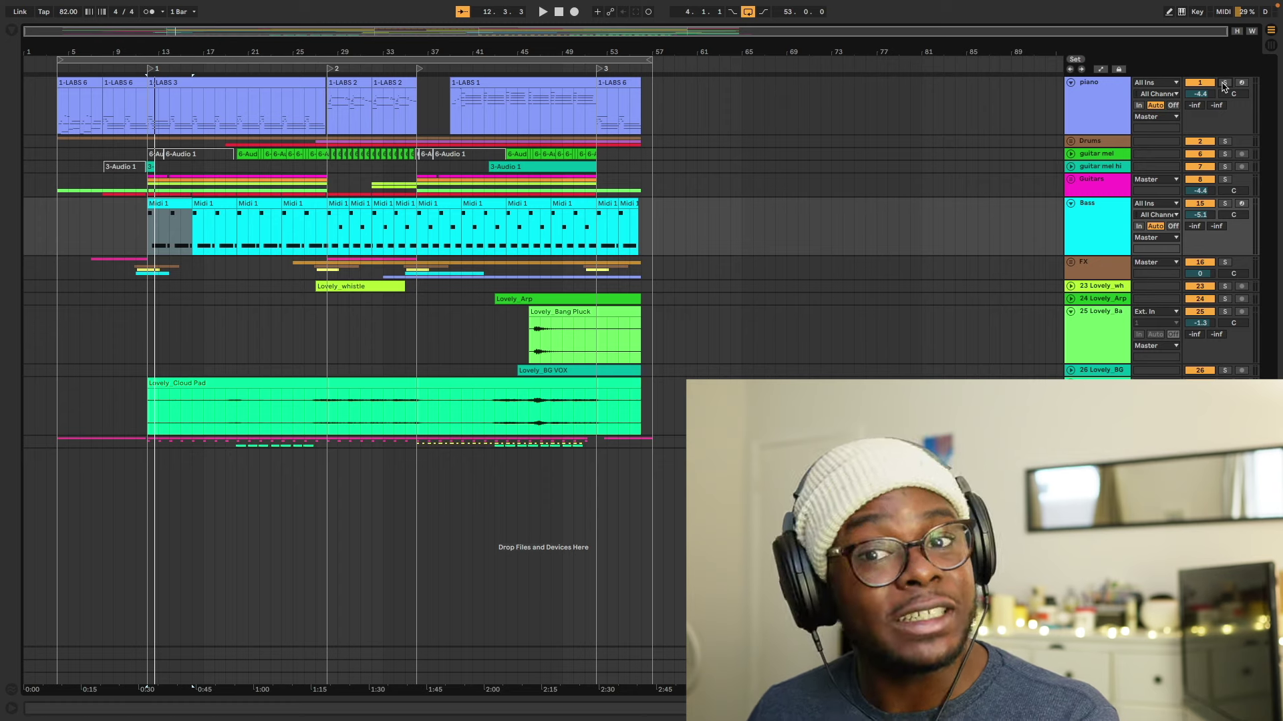
click(331, 72)
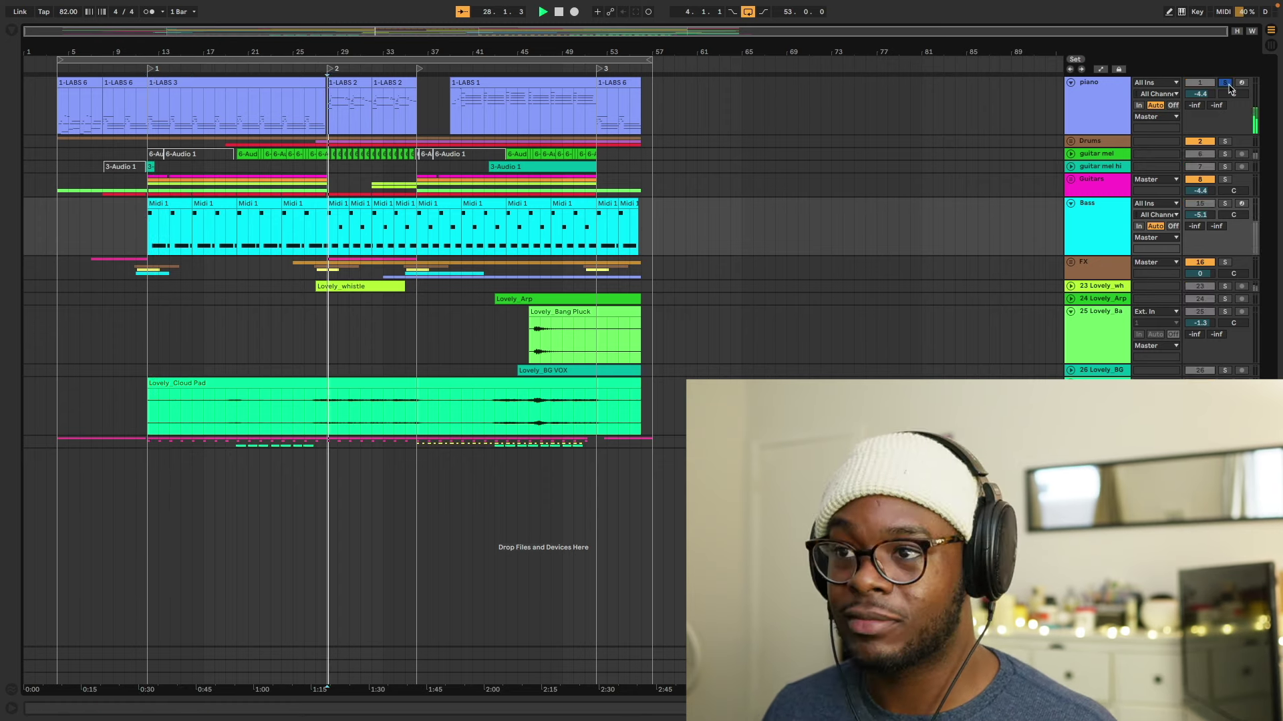
click(1227, 83)
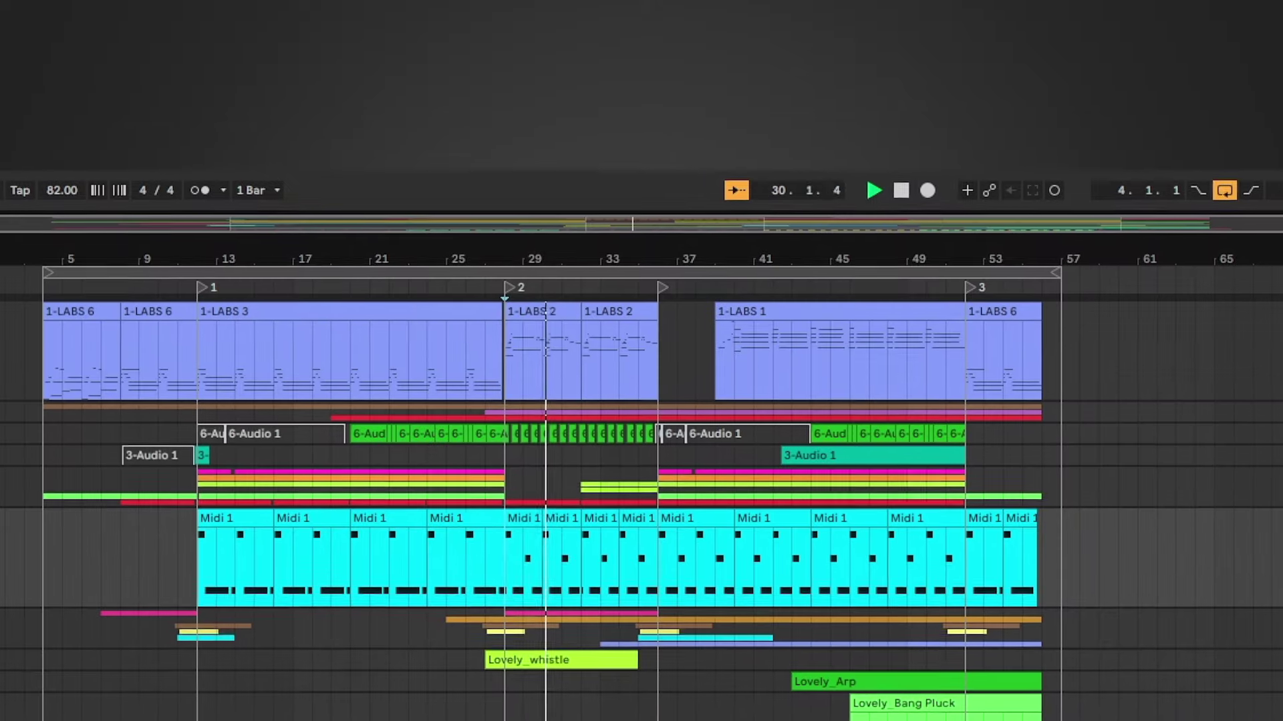
key(space)
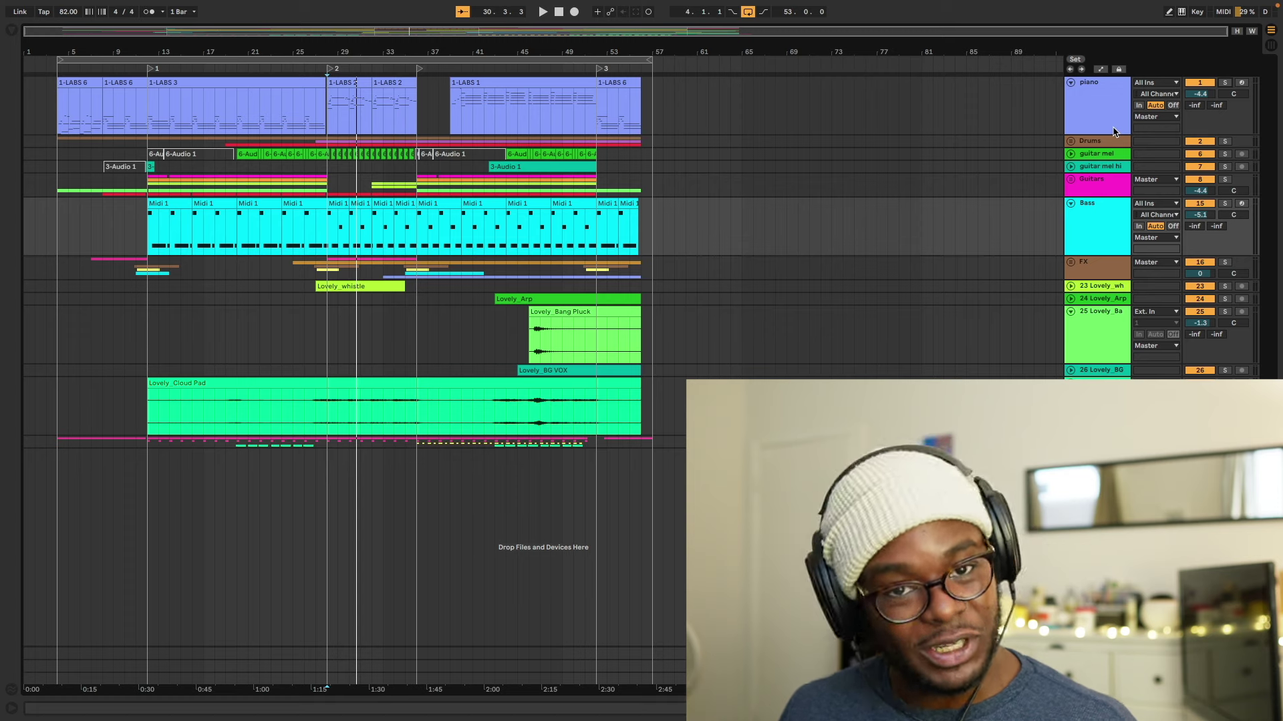
Return to section 2, solo and play the Guitars group, and unfold it to show its tracks.
key(Left)
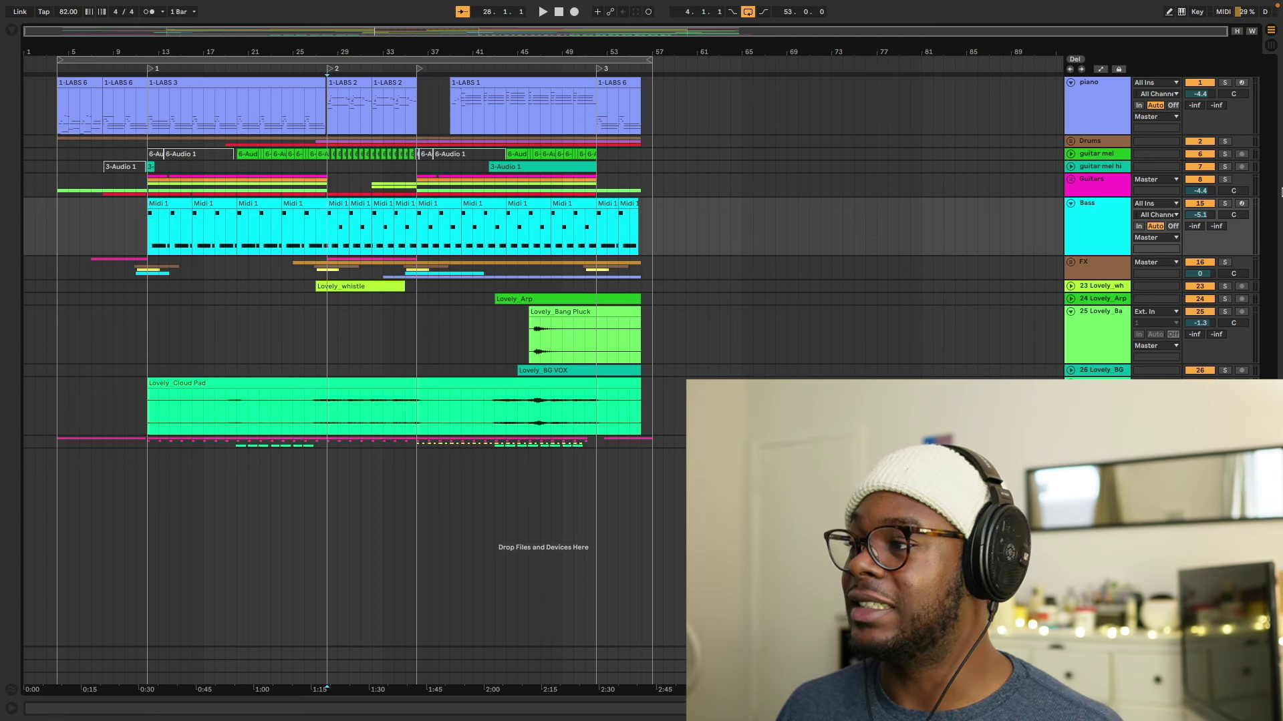
click(1224, 179)
key(space)
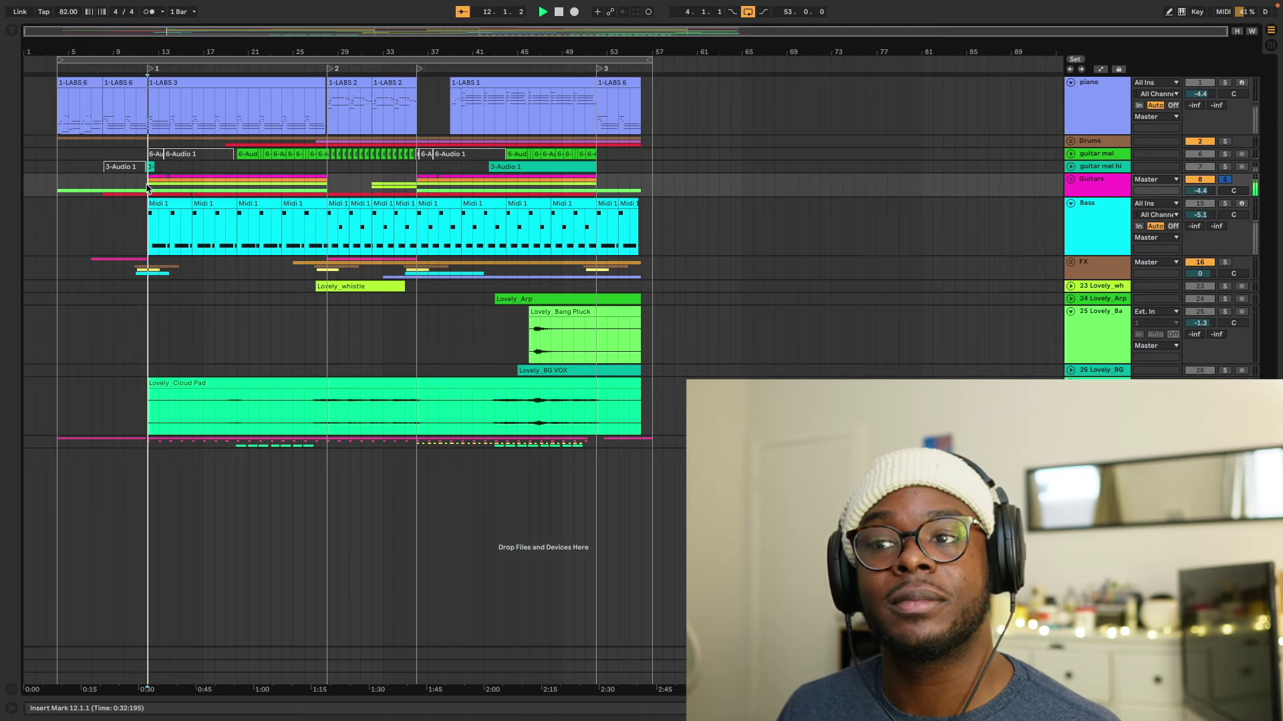
click(1070, 179)
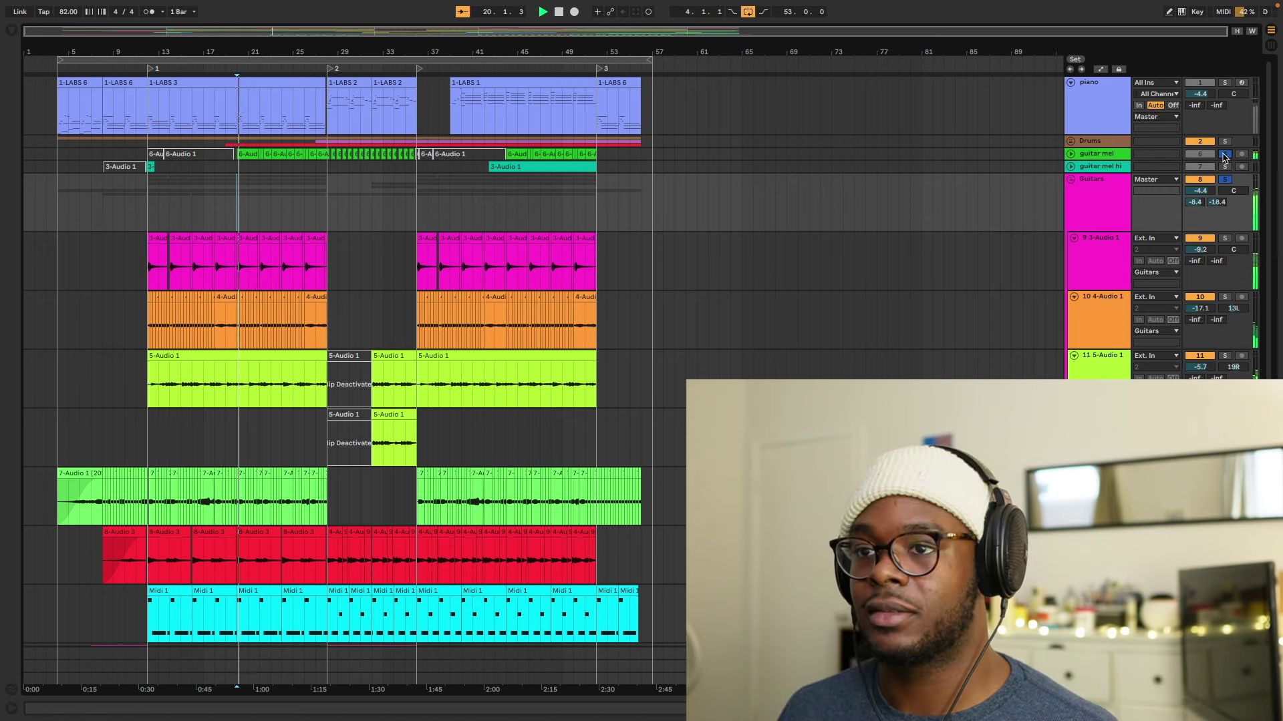
Unfold the guitar mel track and select the 1-LABS 2 piano clip at bar 28.
click(1070, 154)
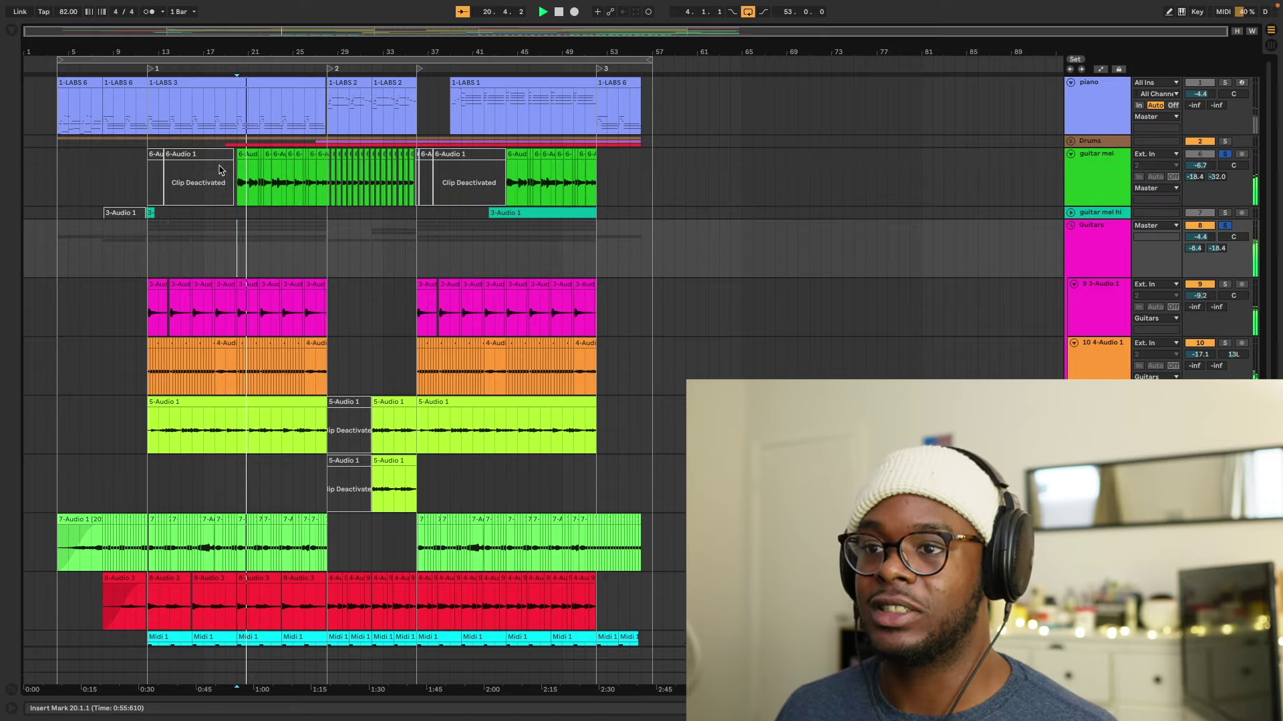
scroll(249, 181, up, 5)
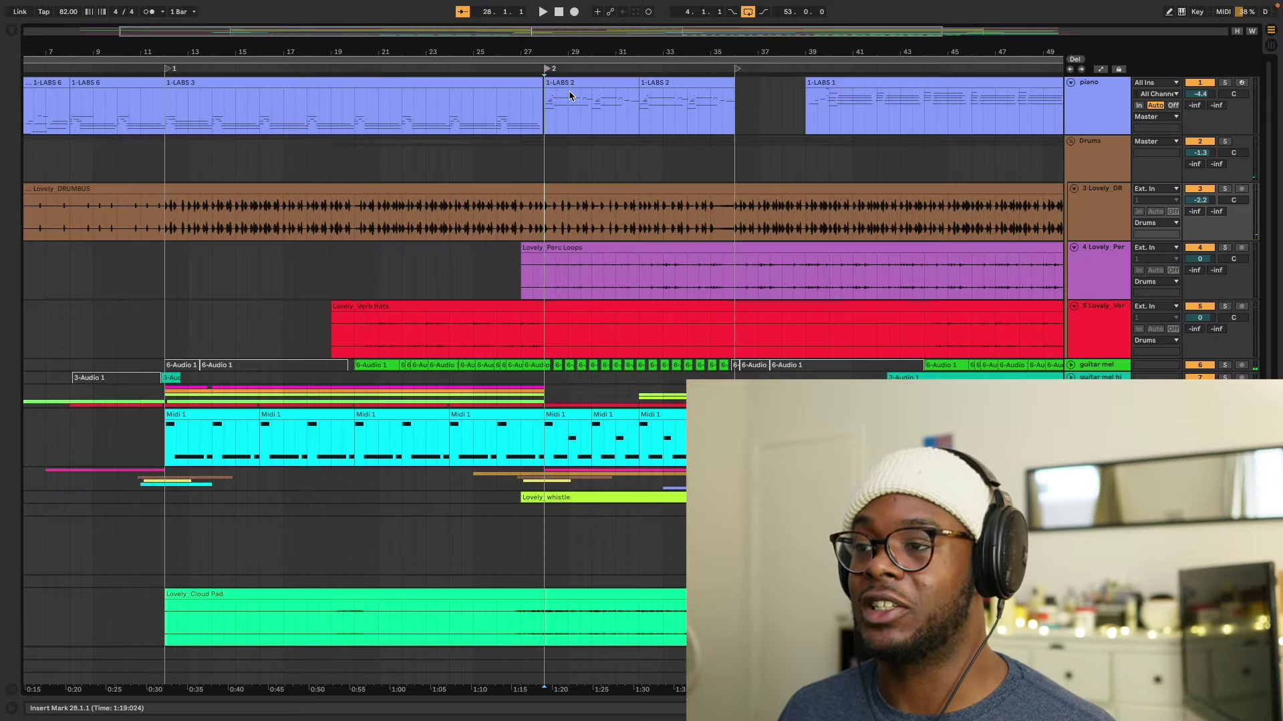
click(569, 96)
Play the bass Midi 1 clip at bars 28–30, then open it in Clip View.
click(541, 416)
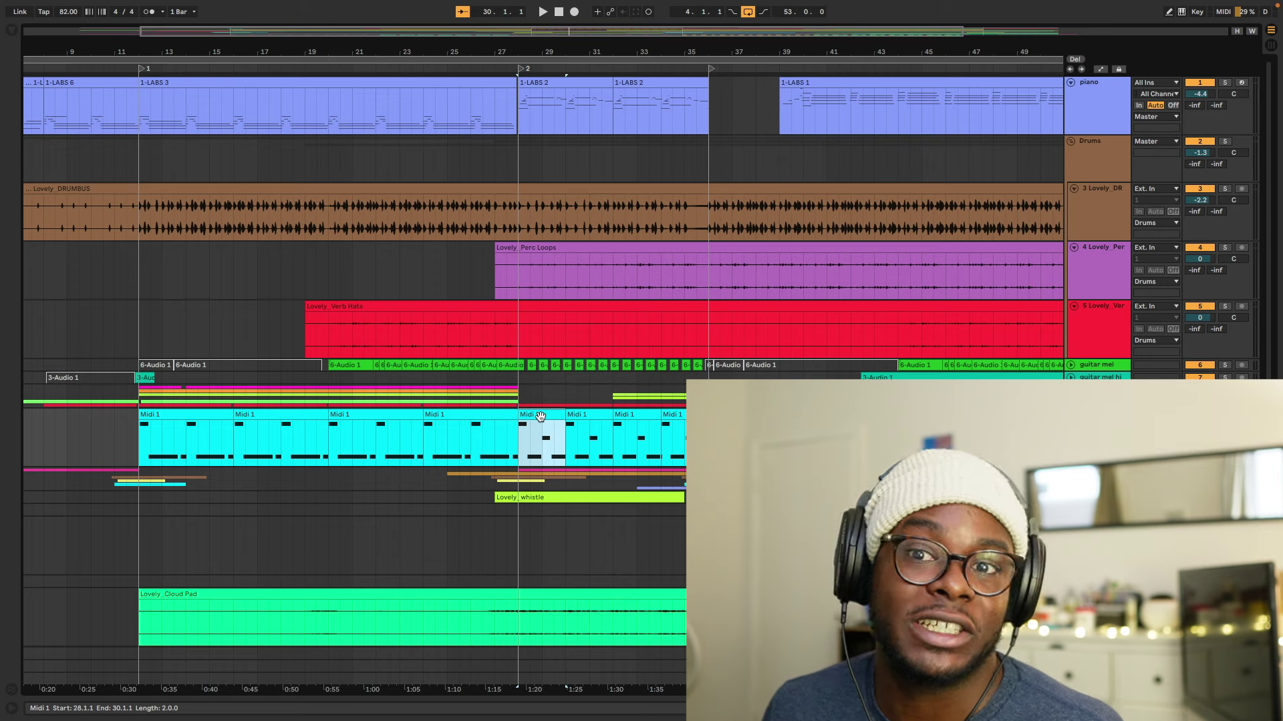
key(space)
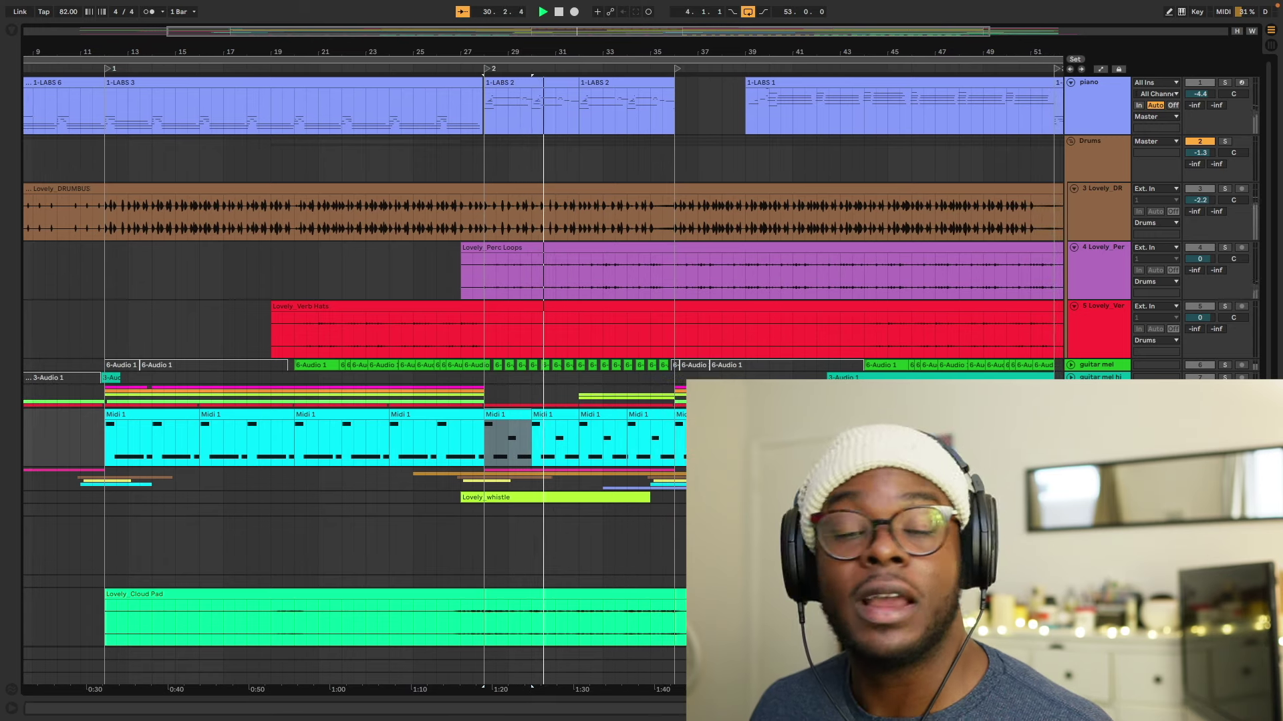
key(space)
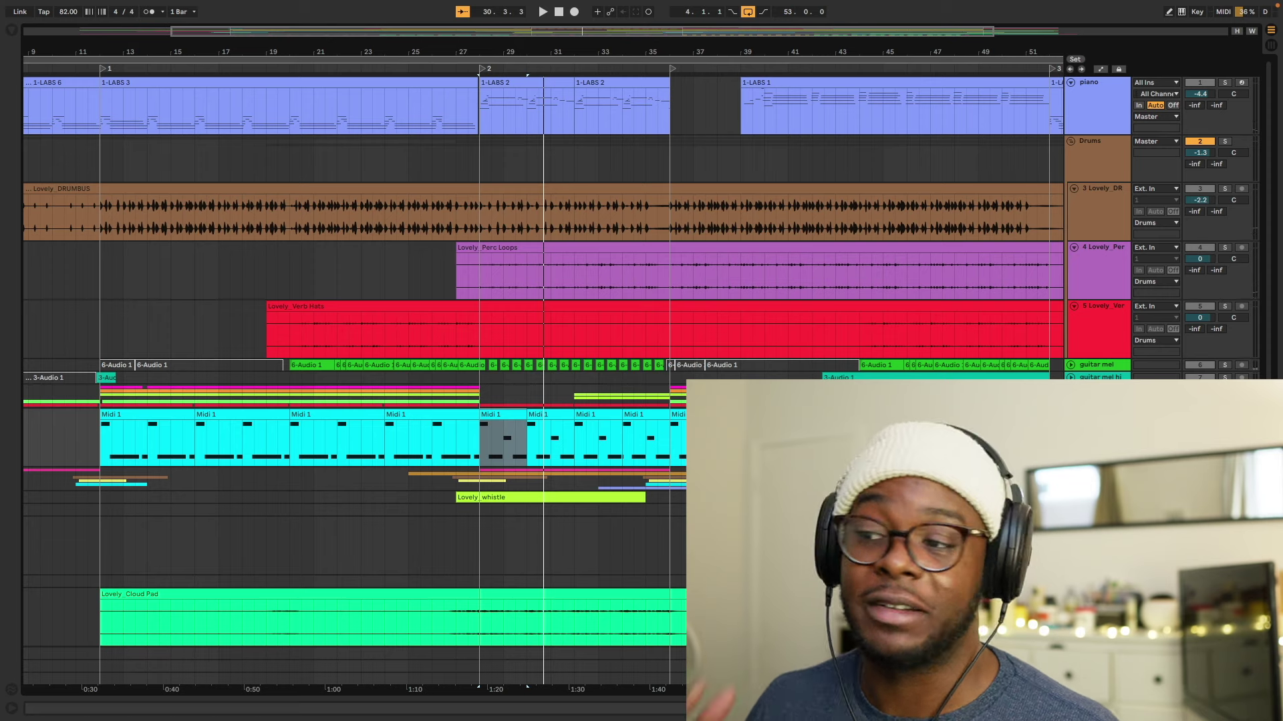
key(space)
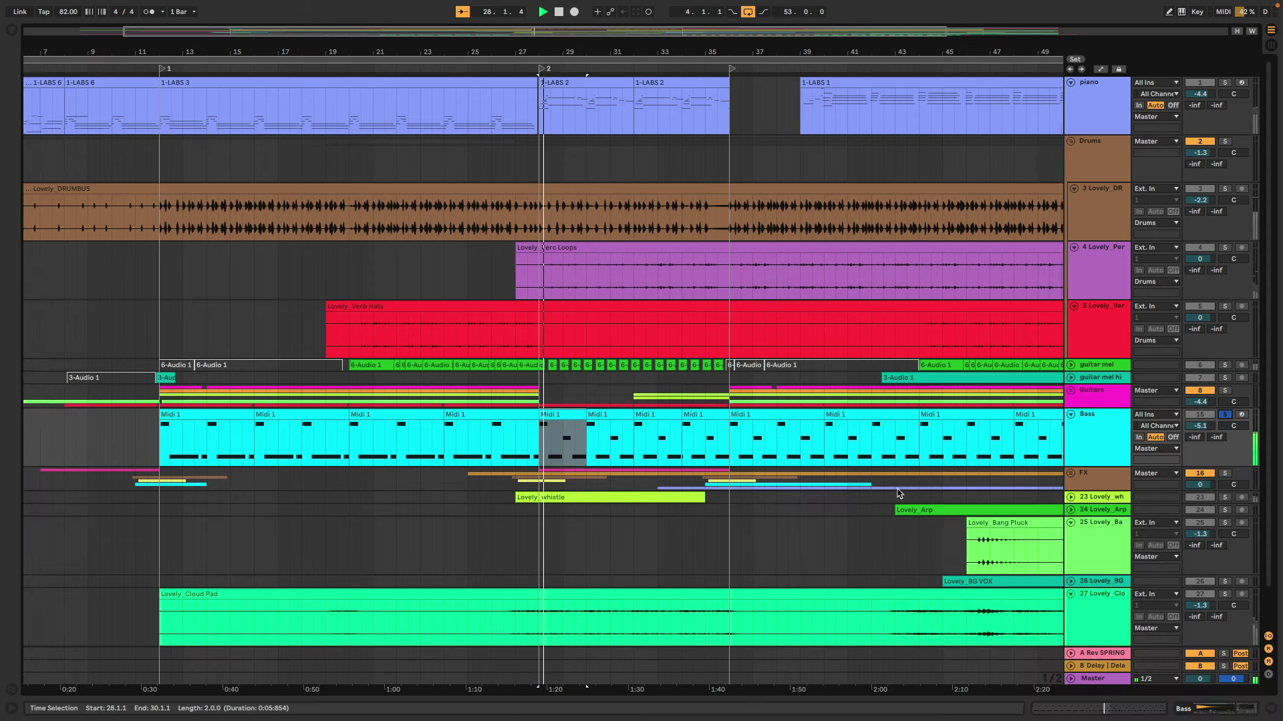
click(560, 412)
double_click(560, 412)
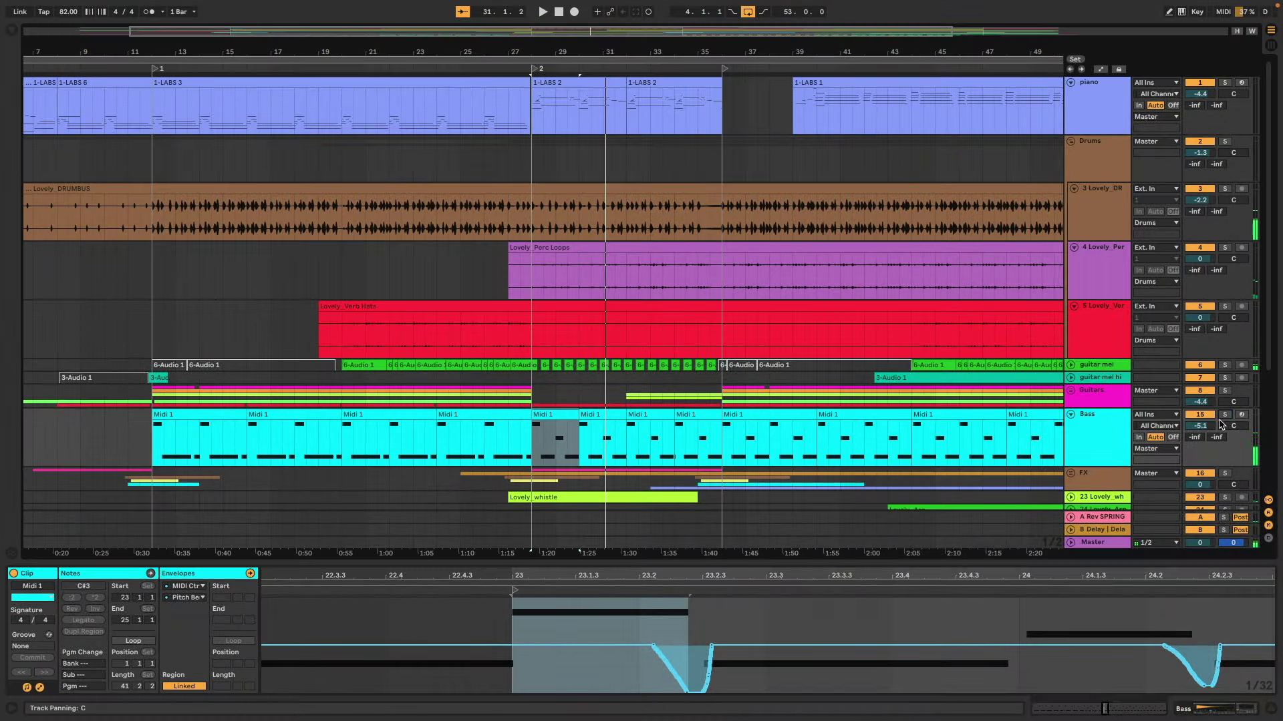
Unfold the 23 Lovely_wh track and select its Lovely_whistle clip to show Lovely_whistle.wav.
scroll(1087, 358, down, 5)
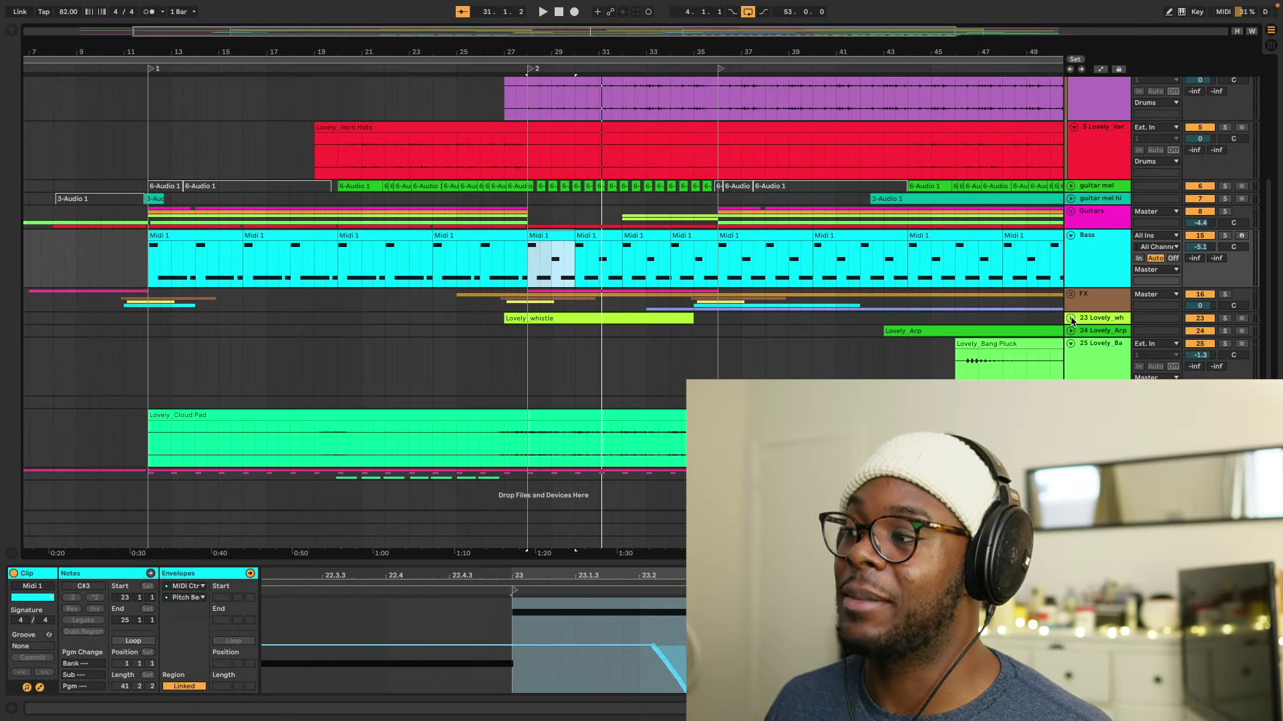
click(1071, 319)
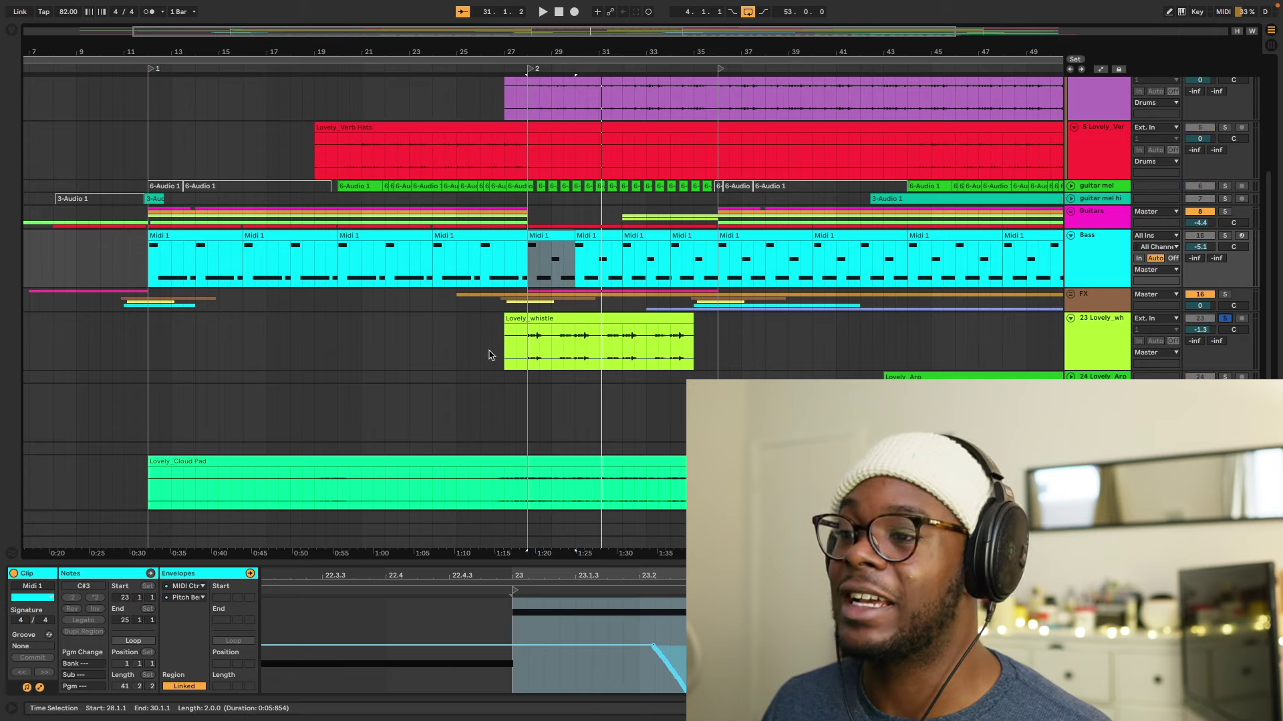
click(530, 343)
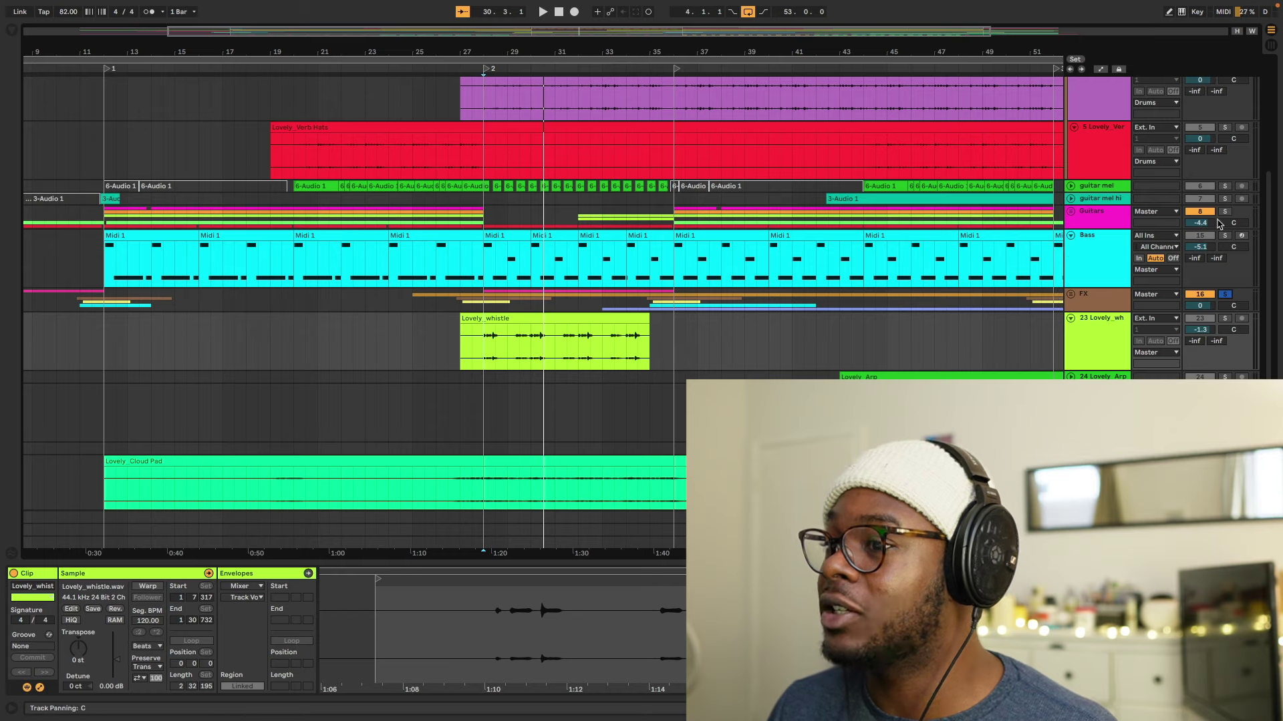
Unfold the Guitars group and play a short selection on guitar track 14 from bar 28.
click(1070, 210)
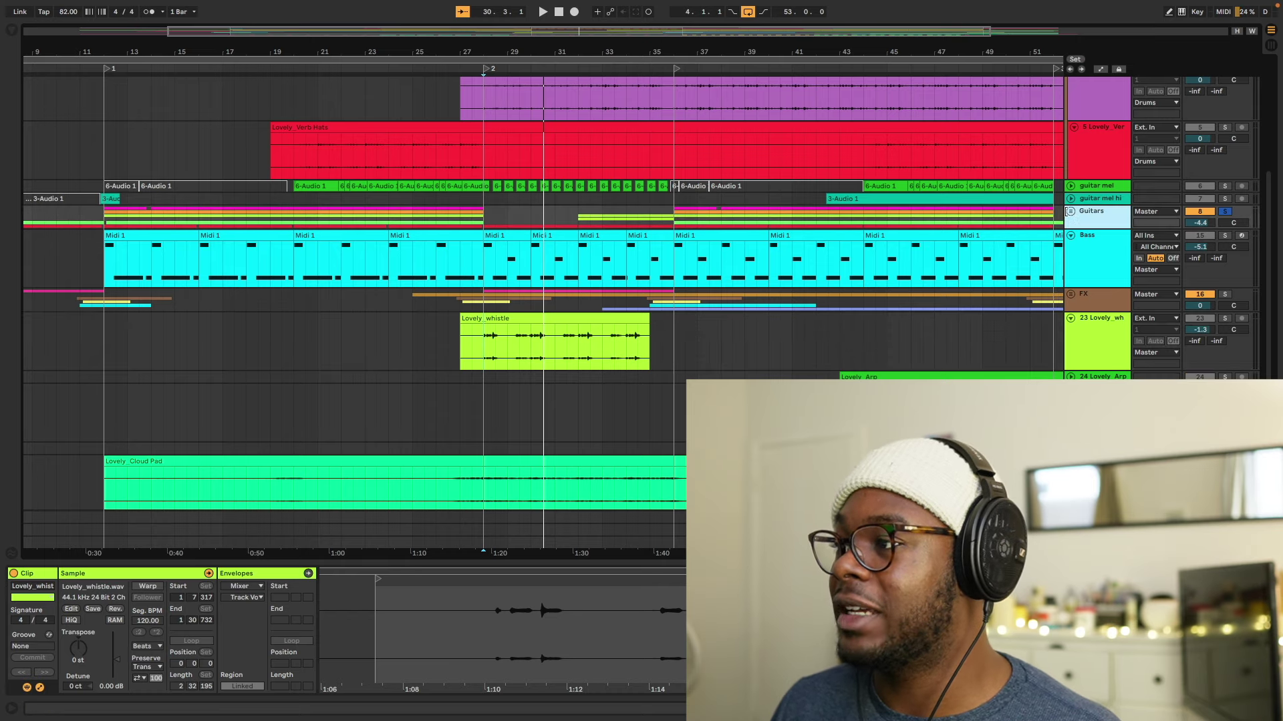
click(1071, 211)
scroll(581, 319, down, 5)
drag(493, 361, 528, 361)
key(space)
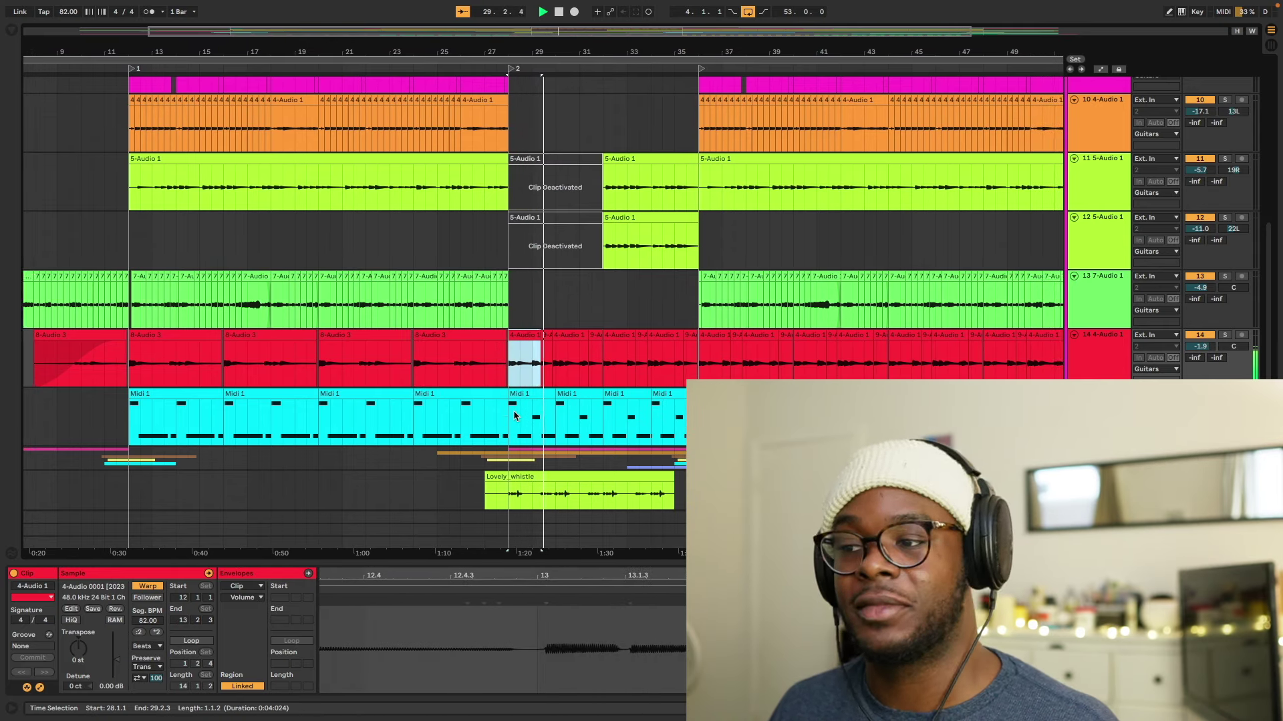
key(space)
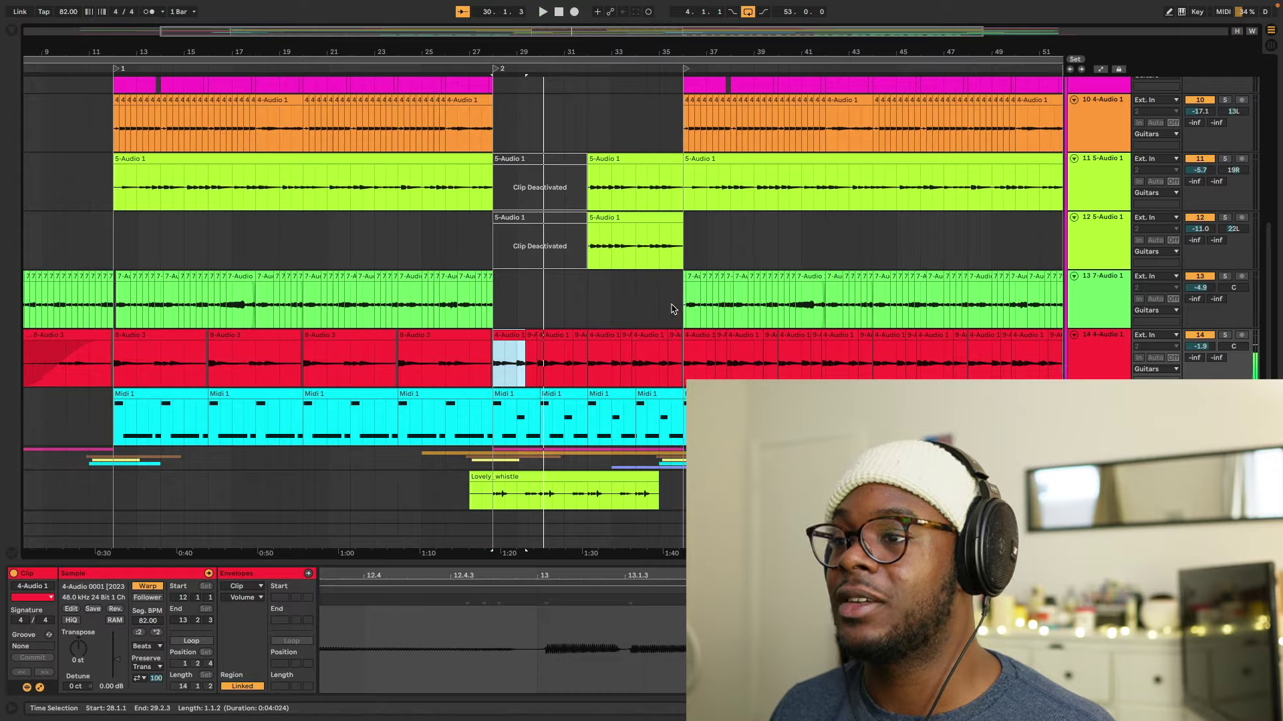
scroll(661, 334, up, 5)
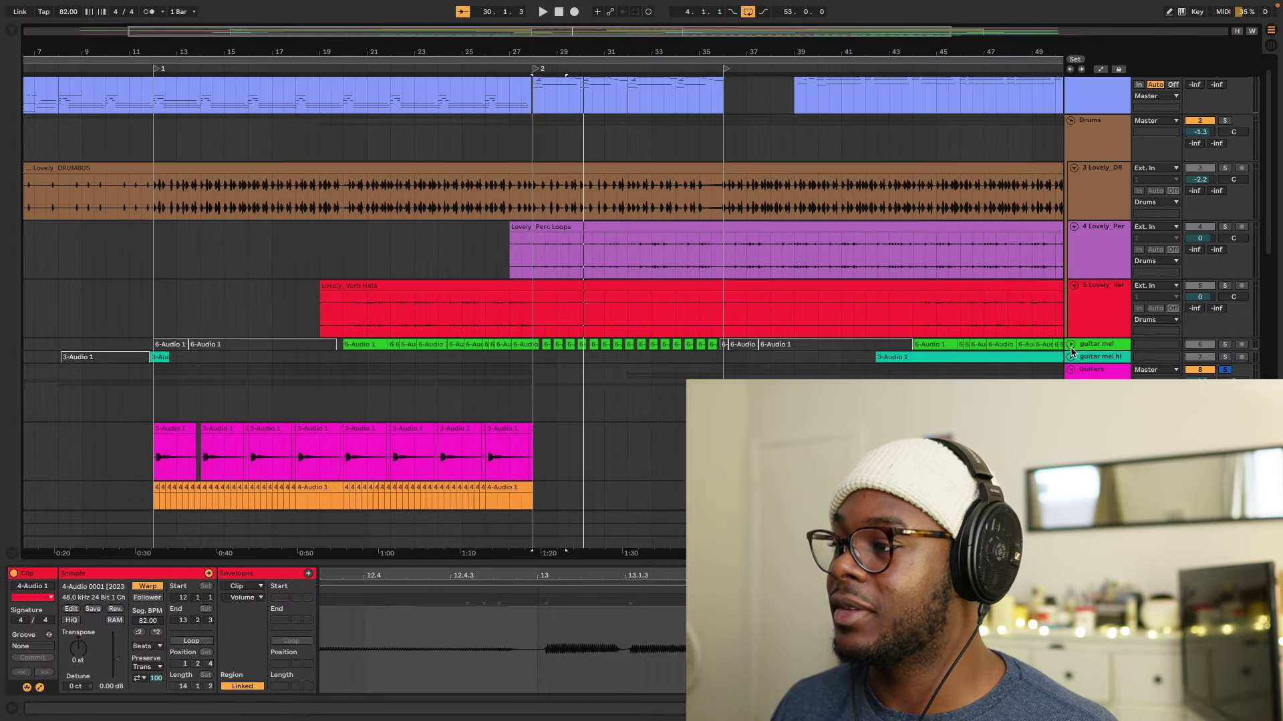
Unfold the guitar mel track and select one of its green 6-Audio 1 clips.
click(1071, 348)
click(520, 371)
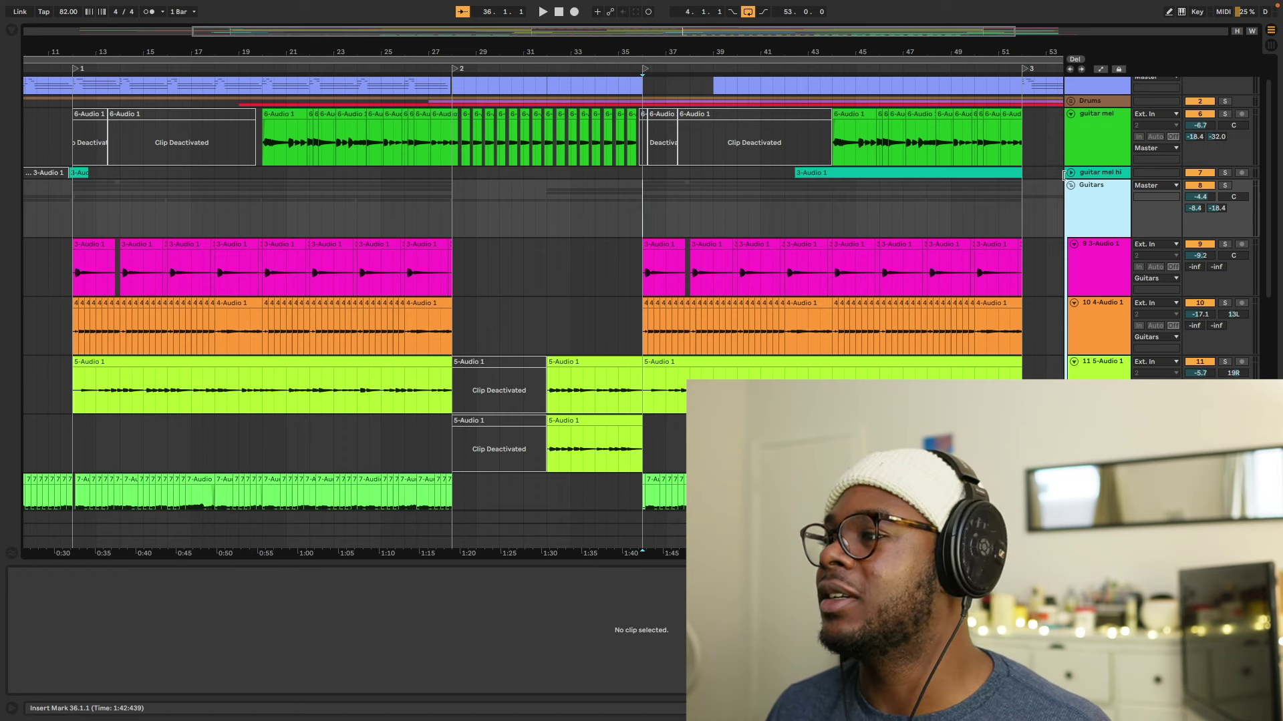
Fold the Guitars group, zoom out to the whole song, and start playback from bar 36.
click(1070, 186)
key(w)
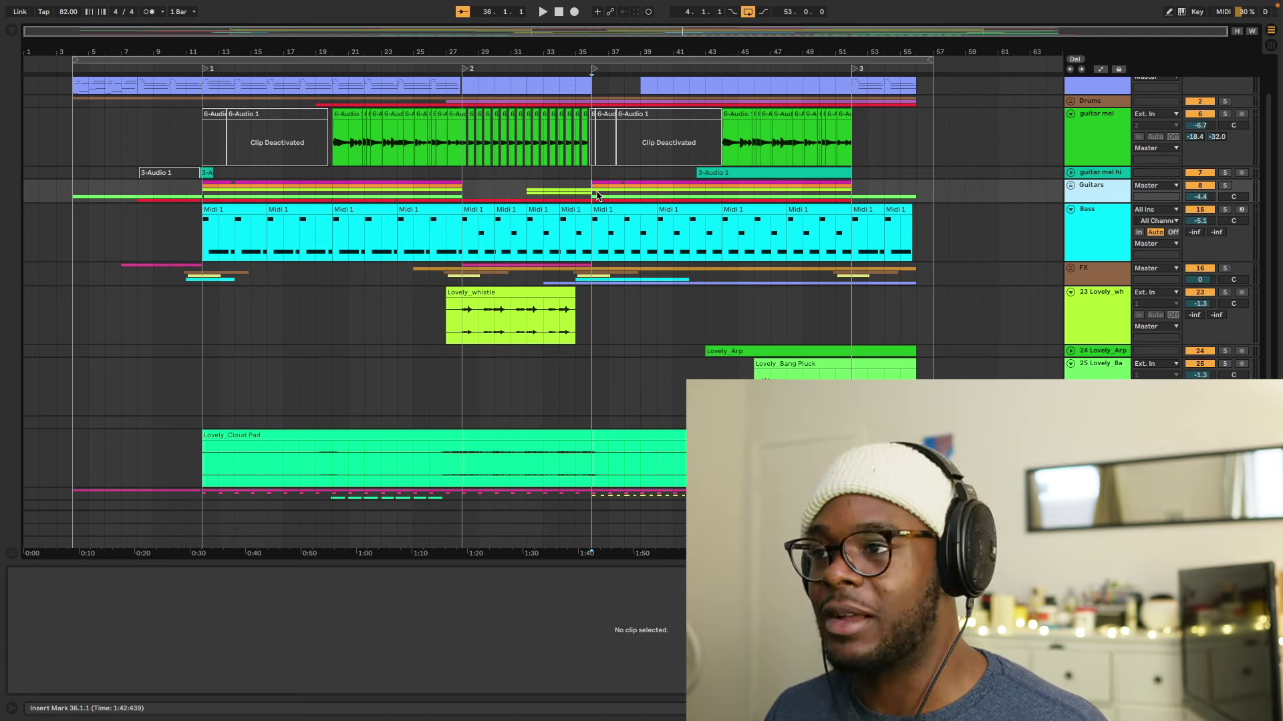
click(587, 165)
key(space)
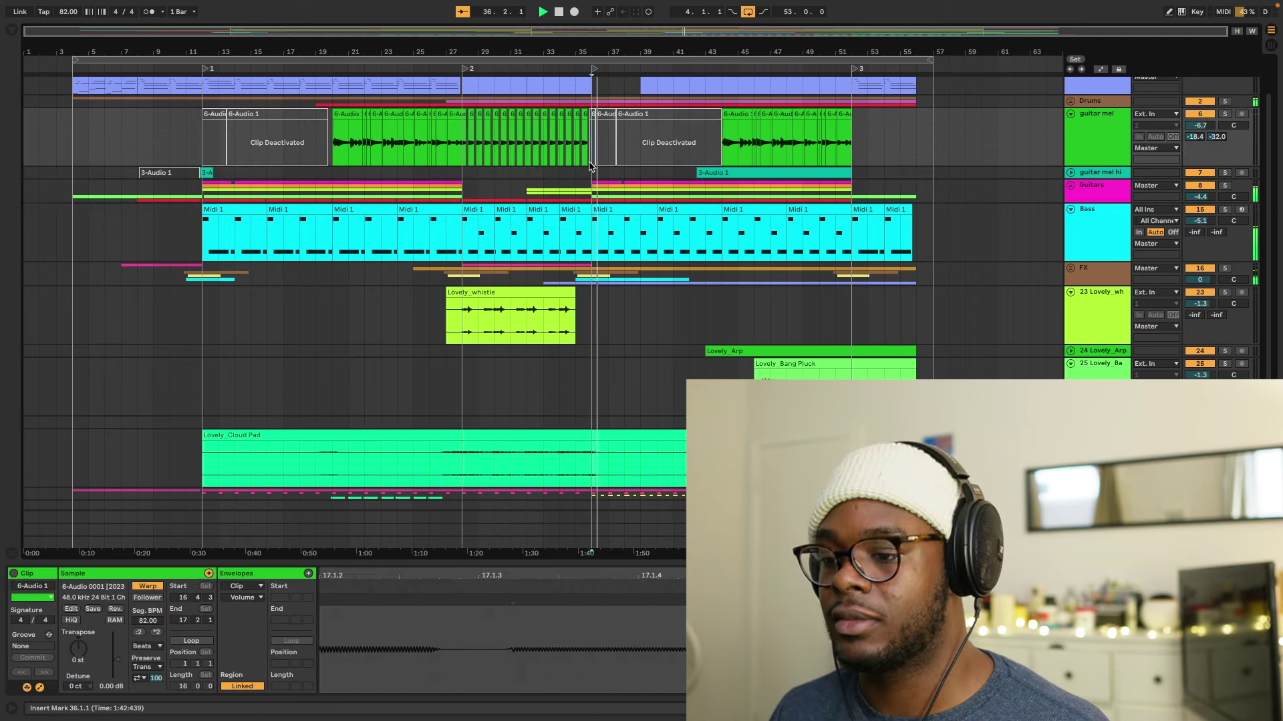
Zoom in around the playhead and unfold Drums into DRUMBUS, Perc Loops and Verb Hats.
scroll(614, 214, up, 2)
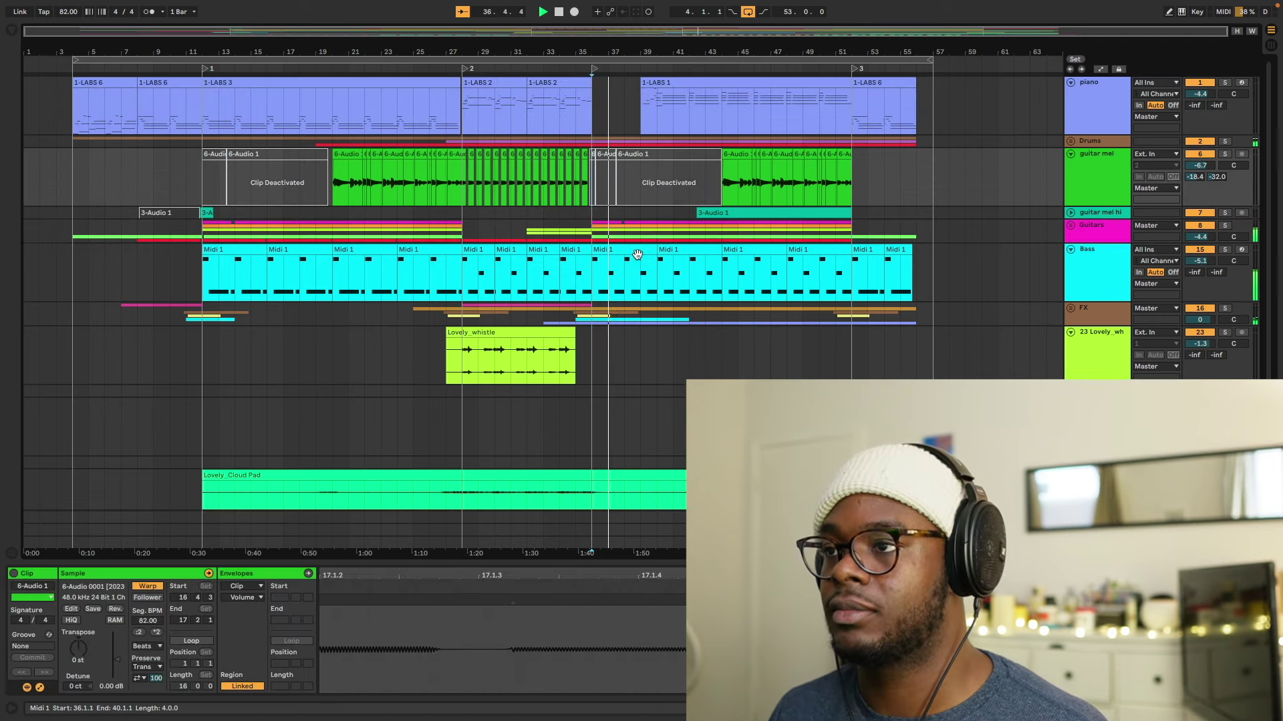
key(plus)
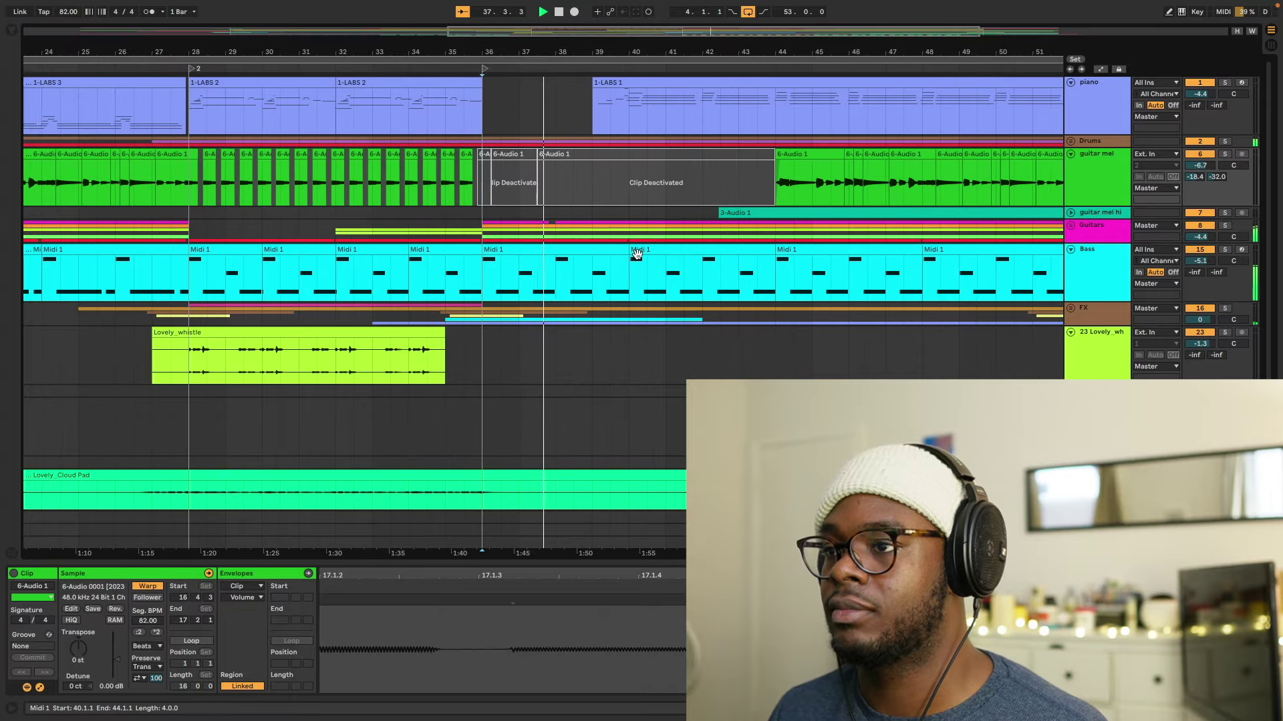
click(1071, 142)
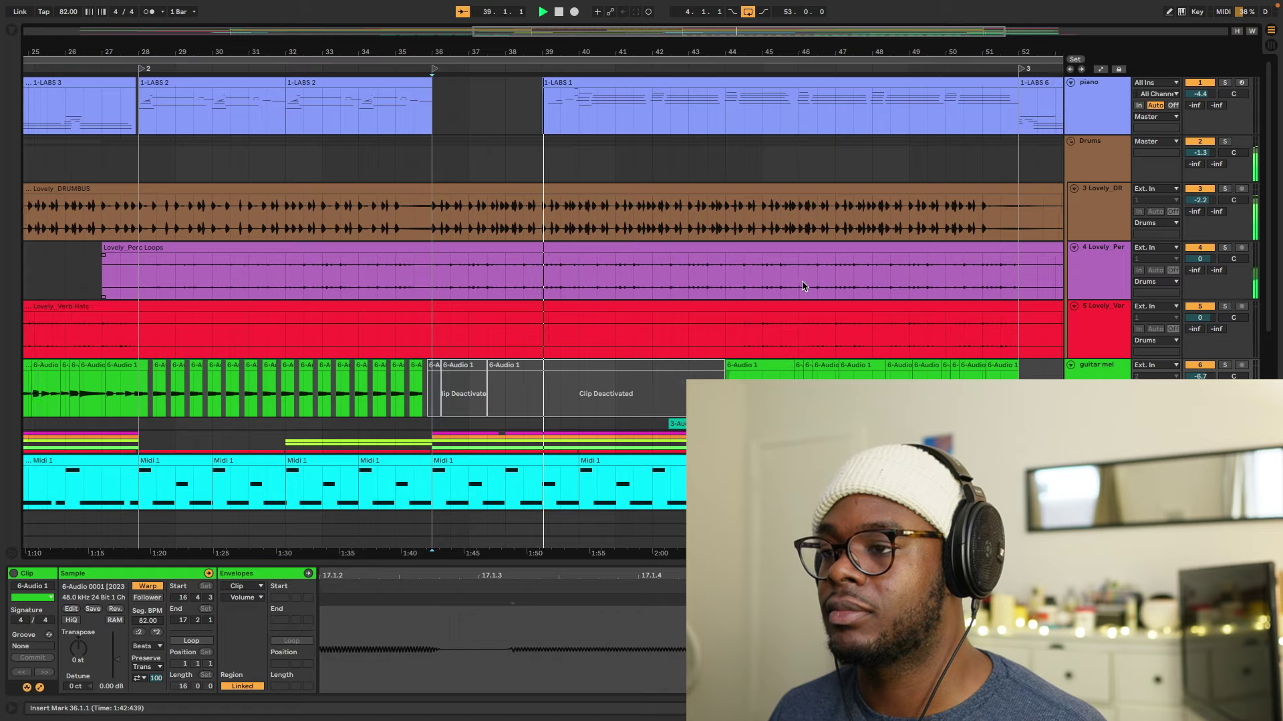
Time-select the Lovely_Perc Loops clip from bar 36 to 44 and play it.
click(137, 290)
scroll(137, 290, left, 2)
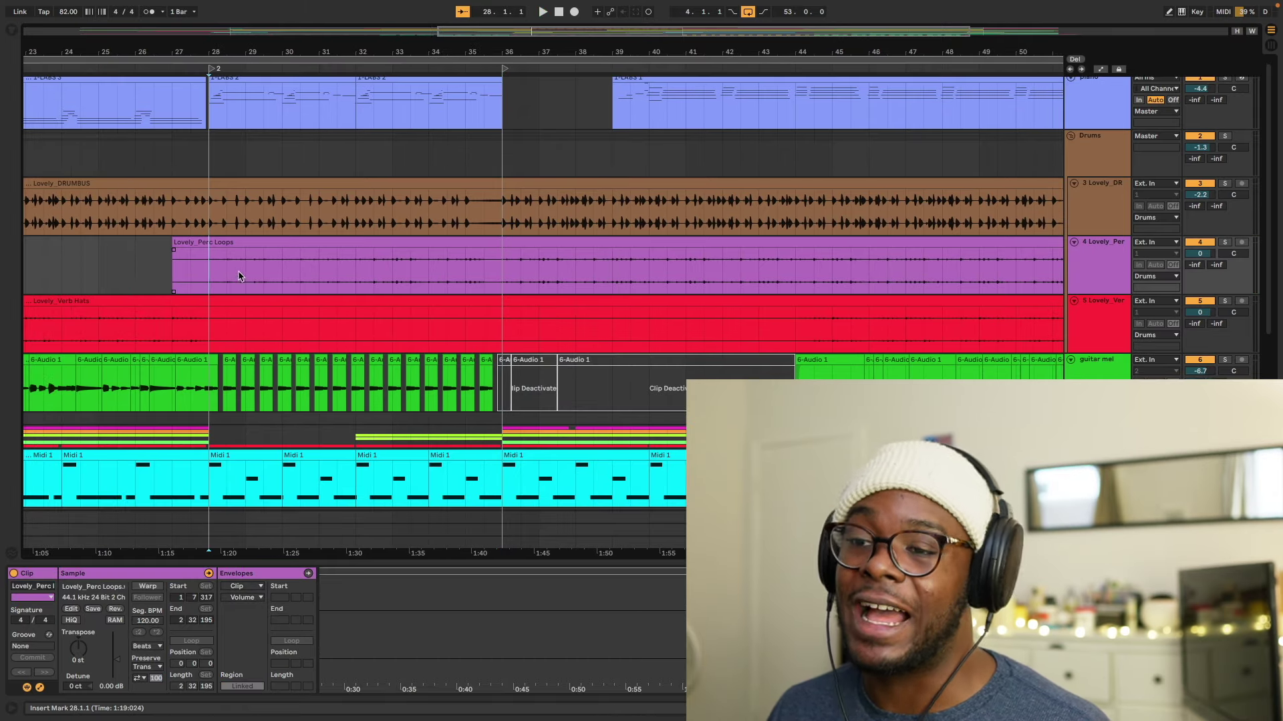
drag(208, 273, 425, 282)
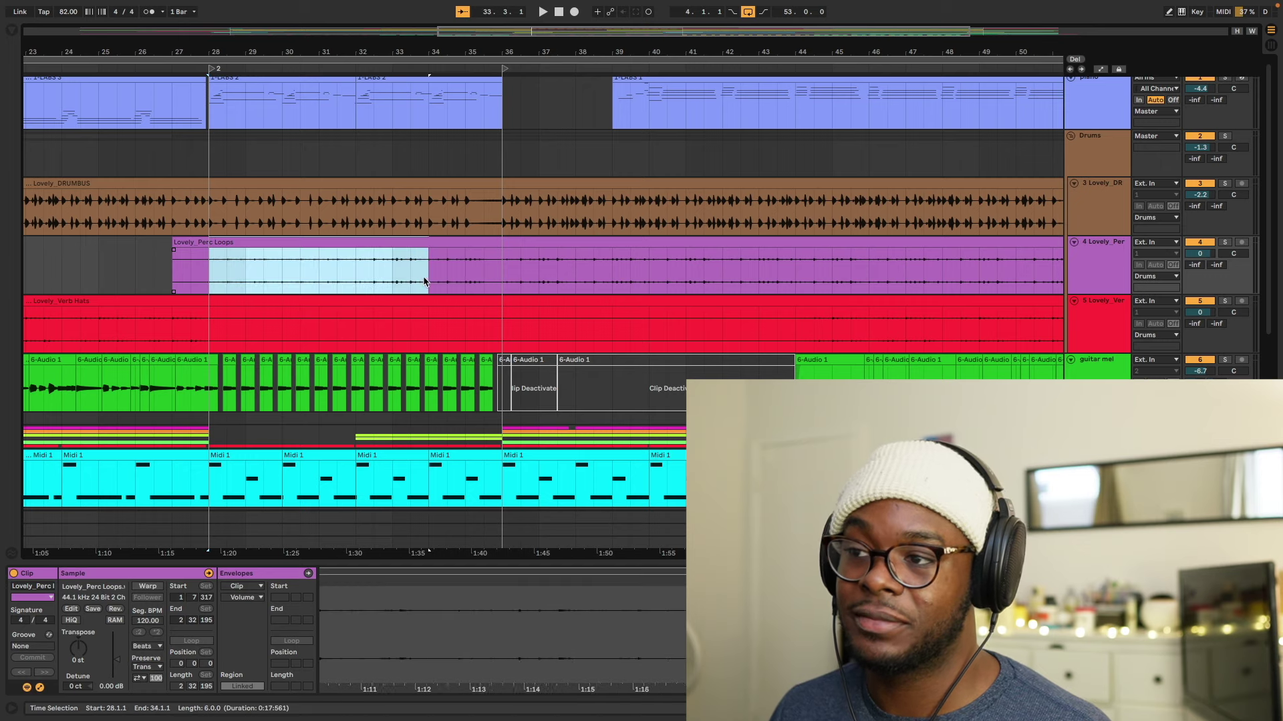
click(495, 266)
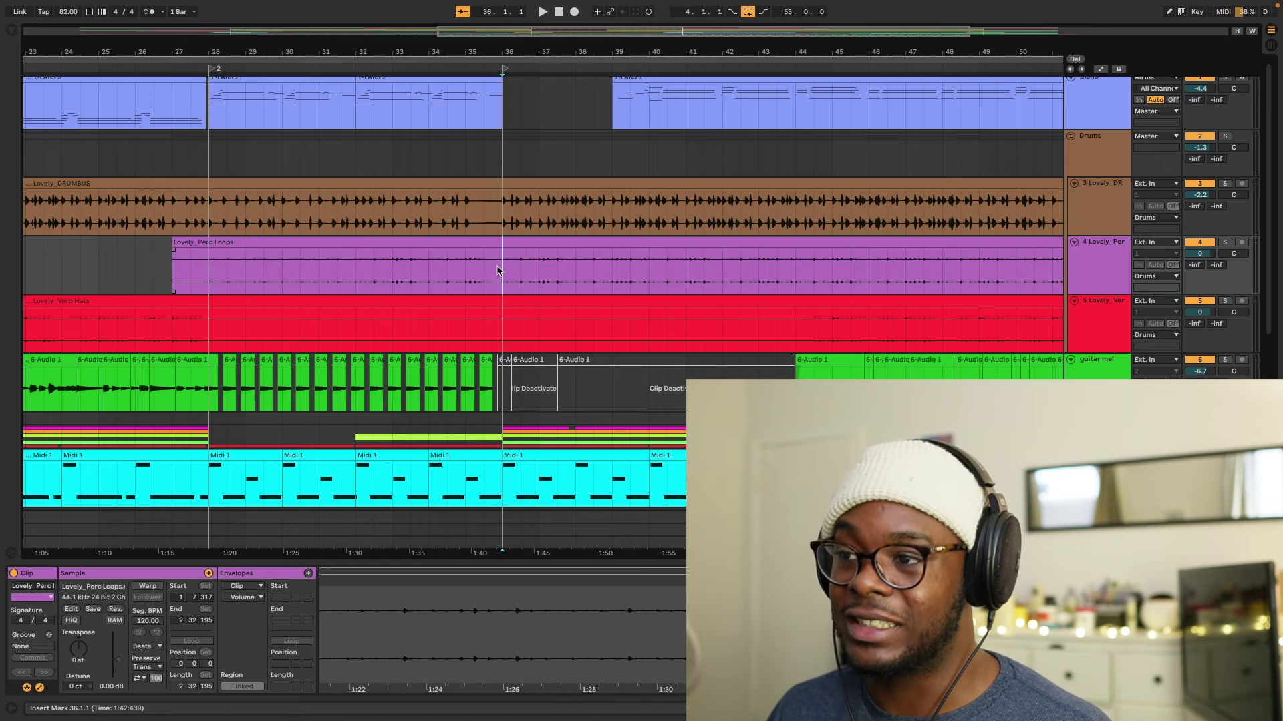
drag(579, 266, 712, 252)
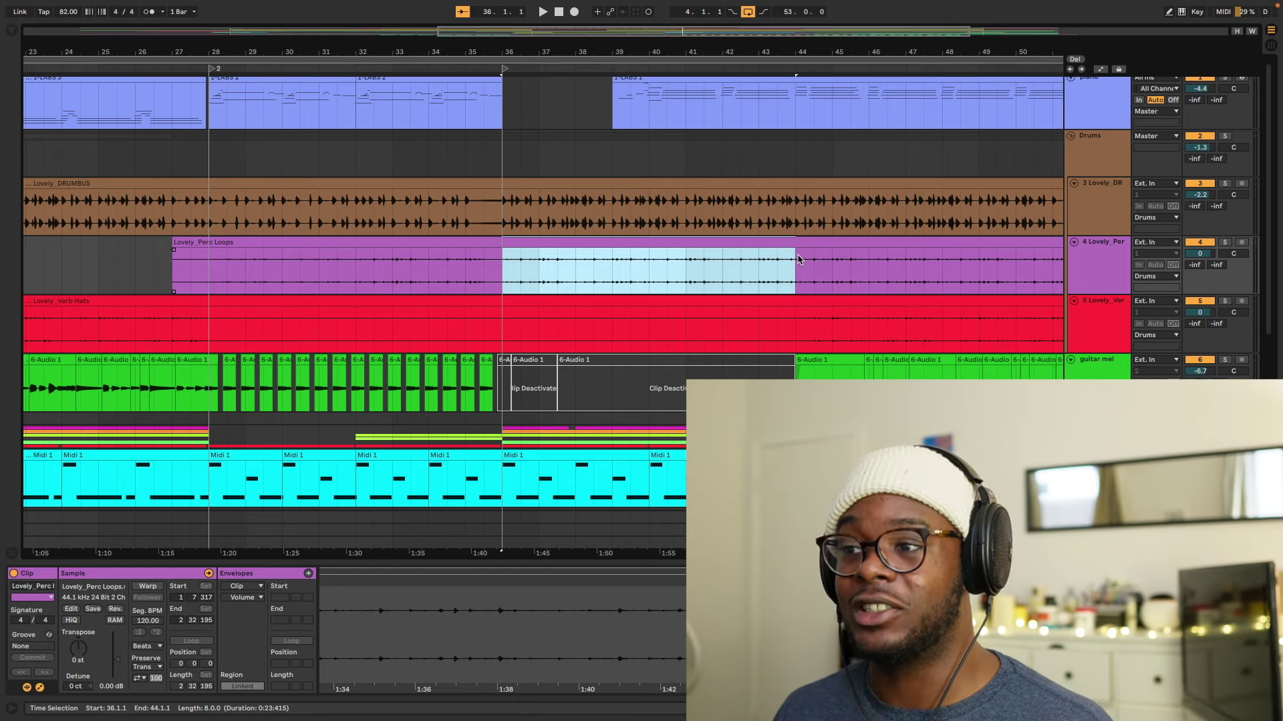
key(space)
Zoom out to see more of the arrangement while playback continues.
scroll(736, 303, down, 5)
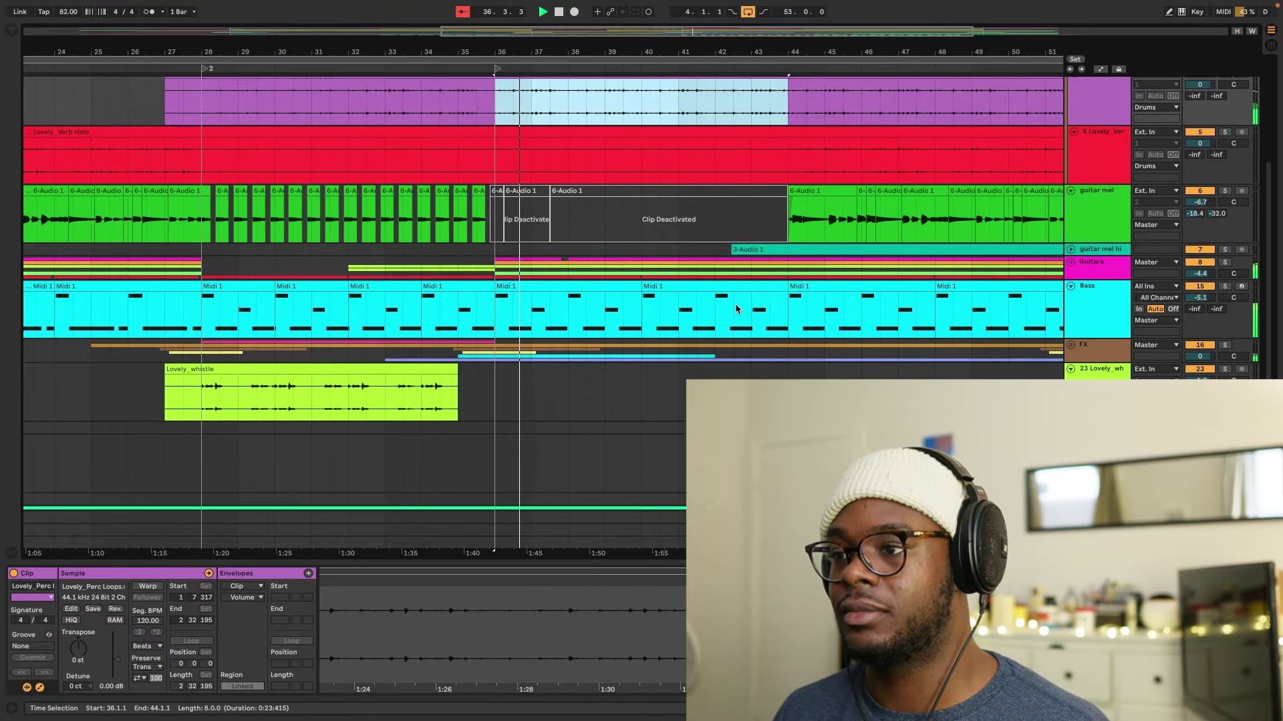
scroll(735, 308, down, 1)
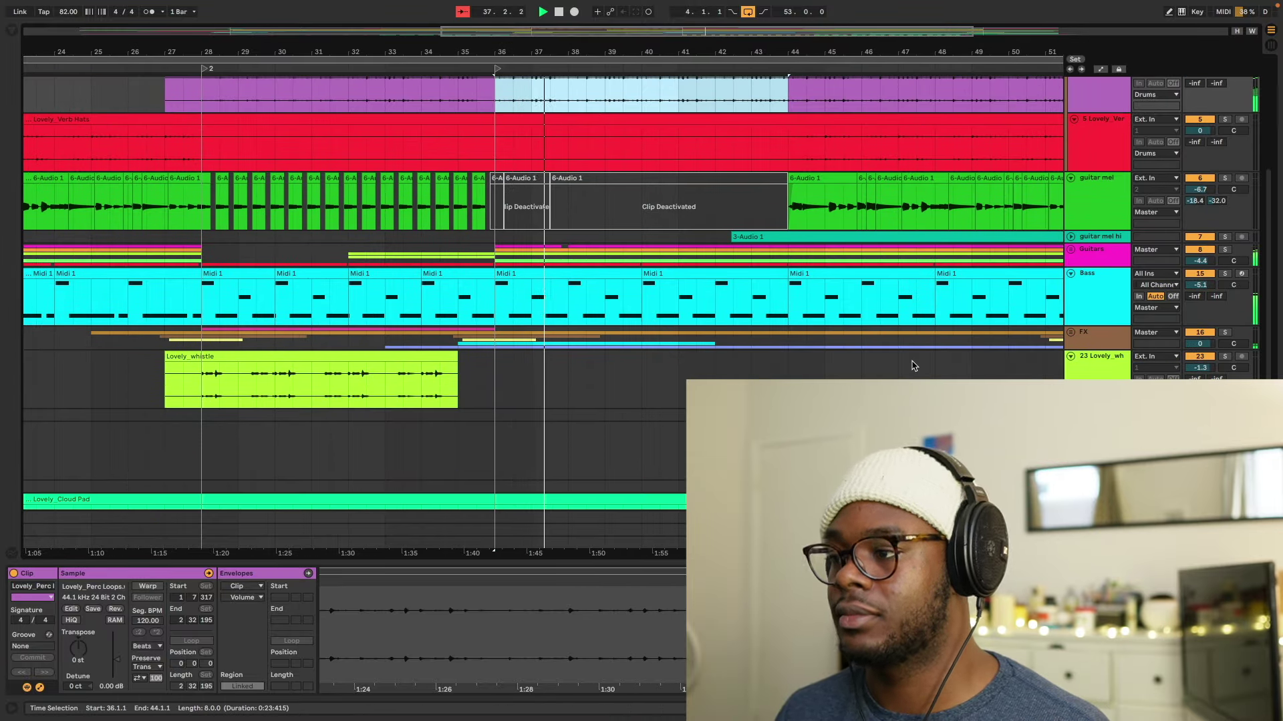
key(minus)
scroll(821, 339, right, 5)
scroll(820, 339, up, 6)
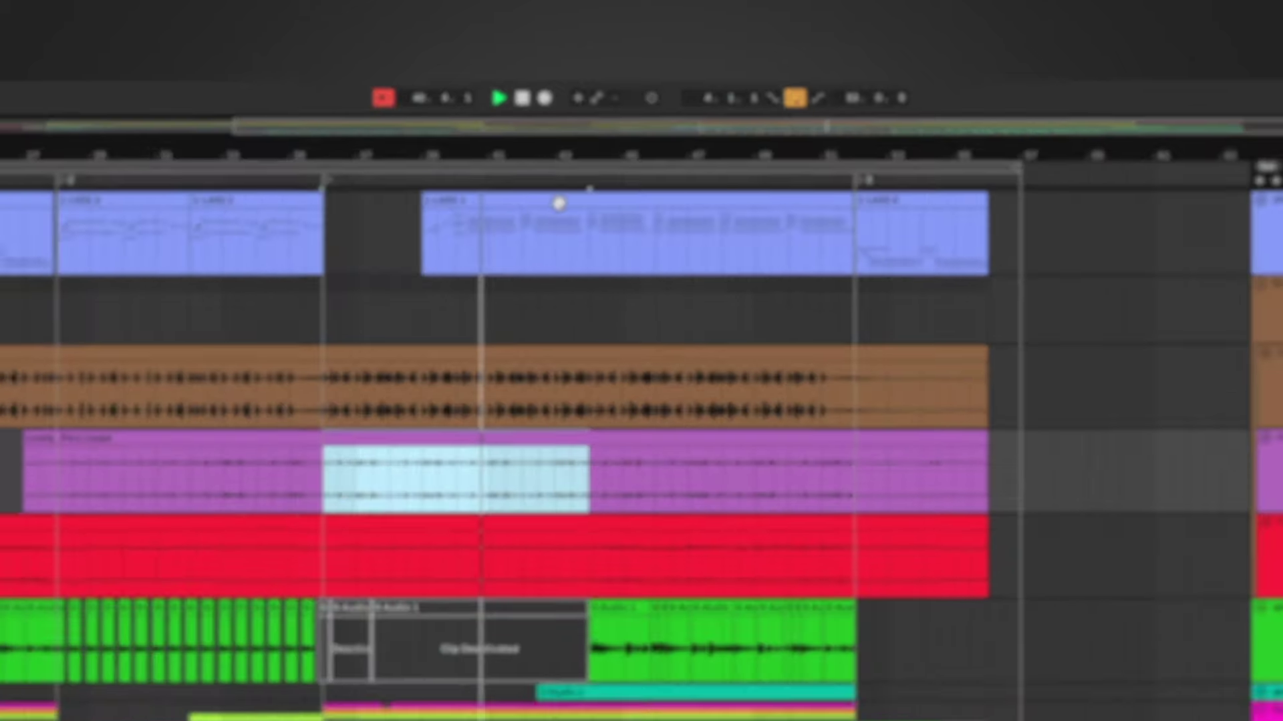
Enlarge the 1-LABS 1 piano roll to read its chords, then hide the clip detail view.
click(504, 275)
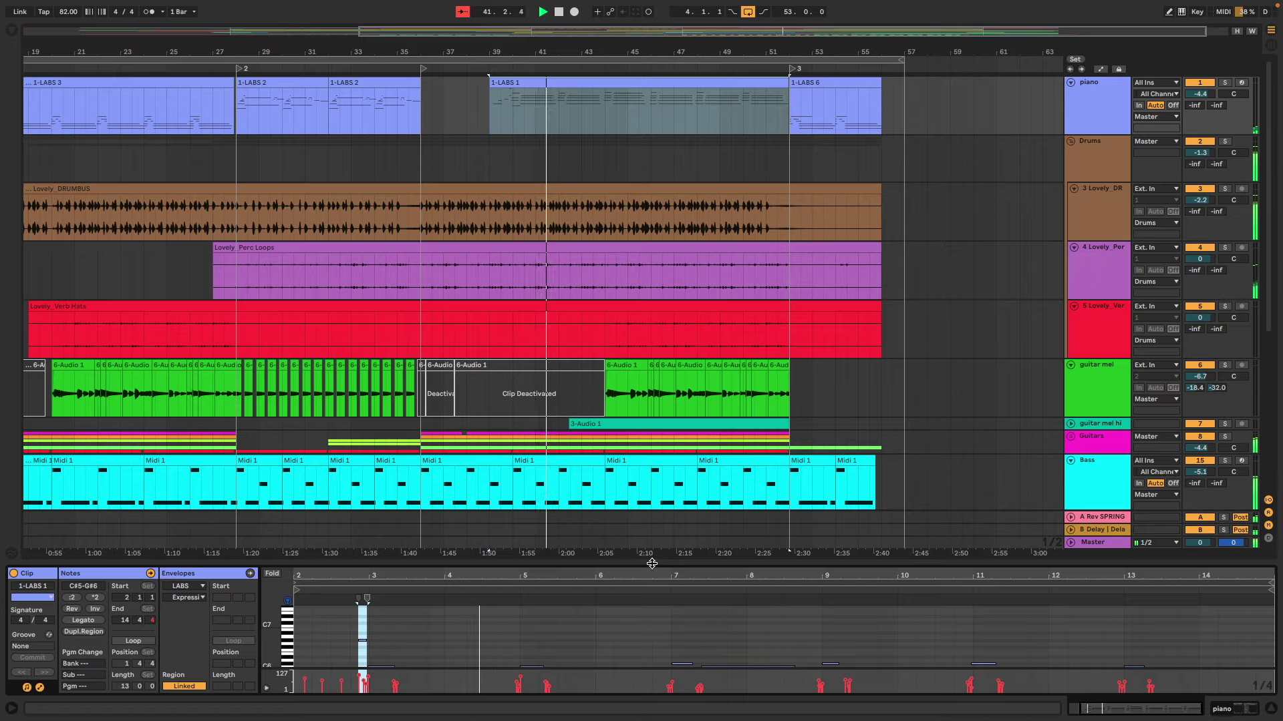
drag(651, 564, 627, 330)
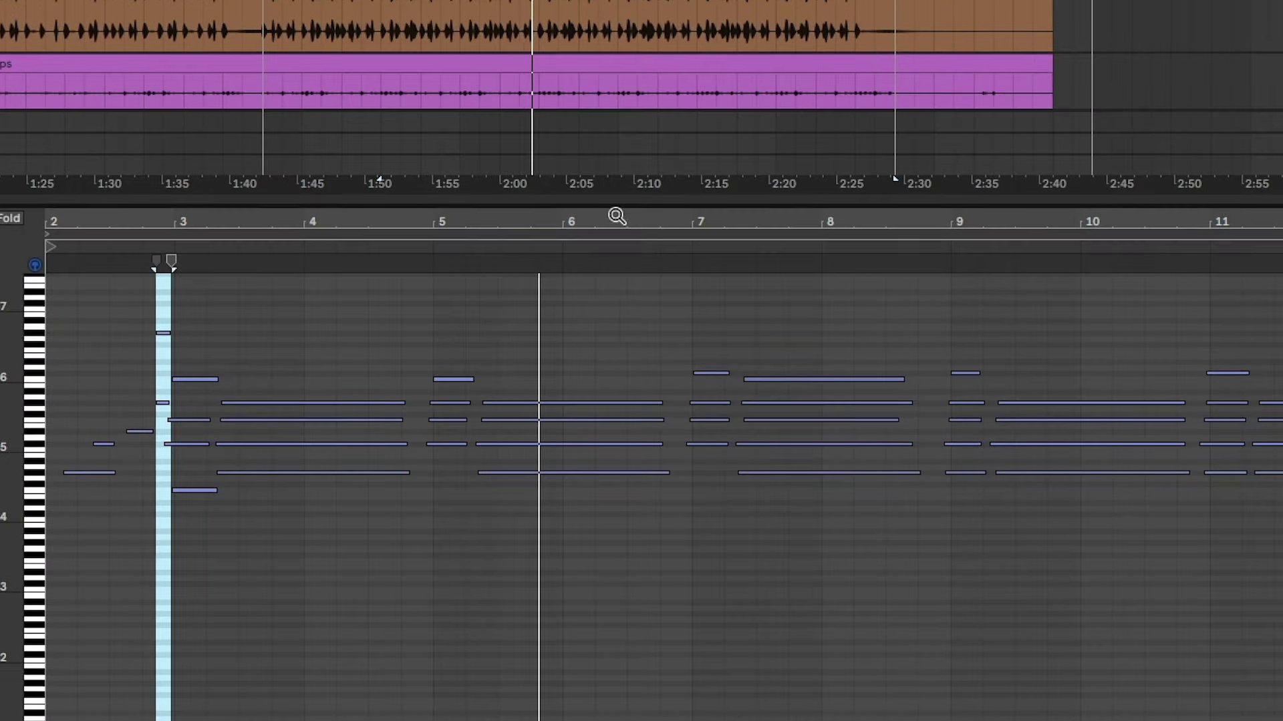
key(super+alt+l)
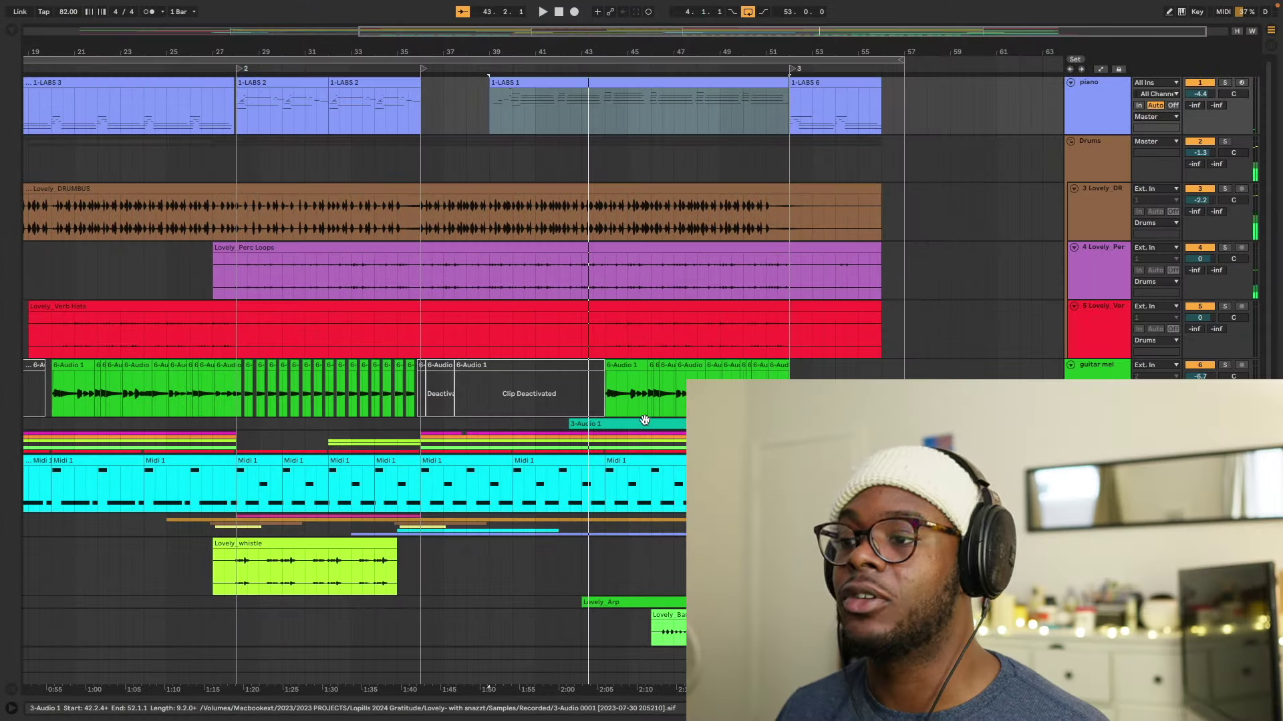
Play from the start of the 3-Audio 1 guitar mel hi clip, then select the 6-Audio guitar track.
scroll(645, 420, down, 3)
click(613, 363)
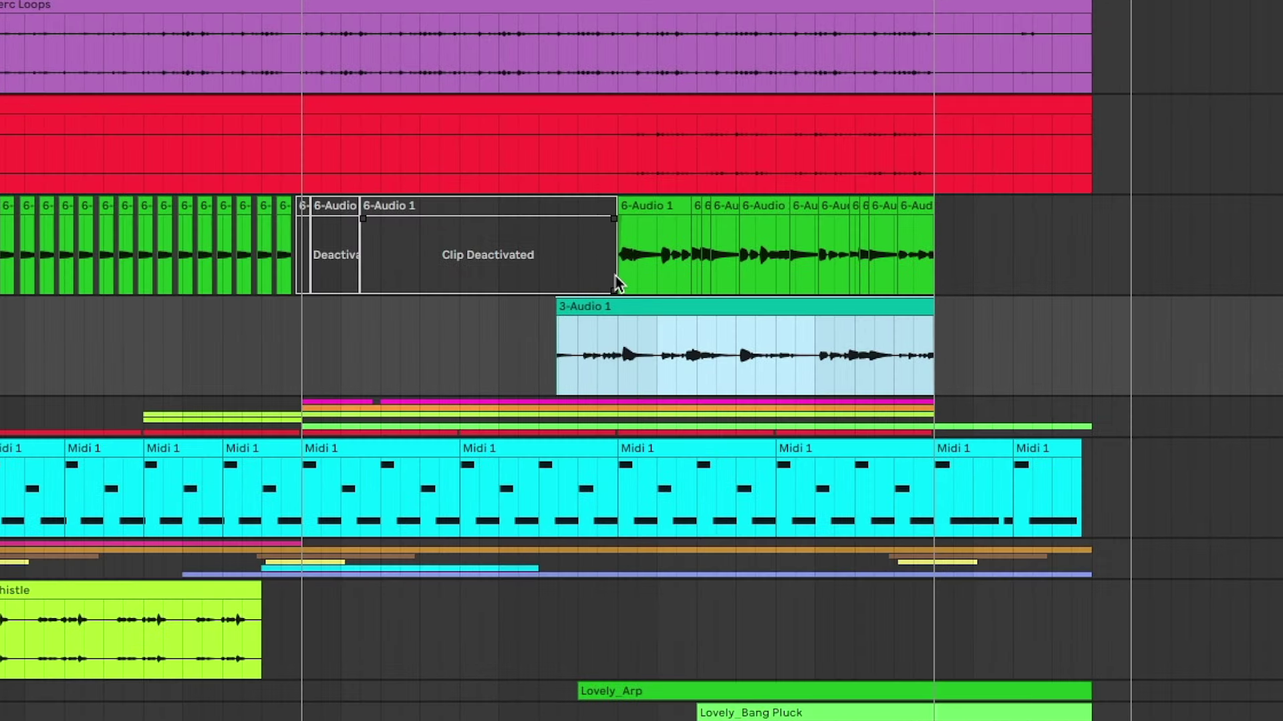
key(space)
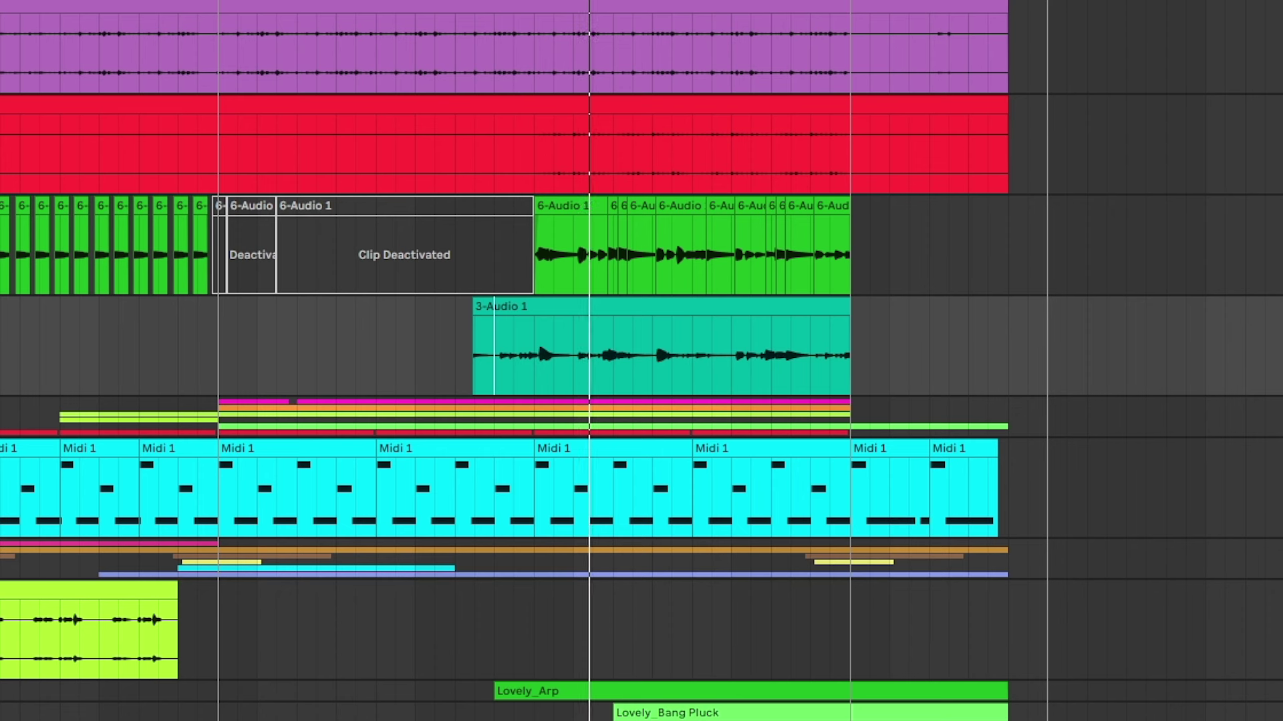
click(1062, 247)
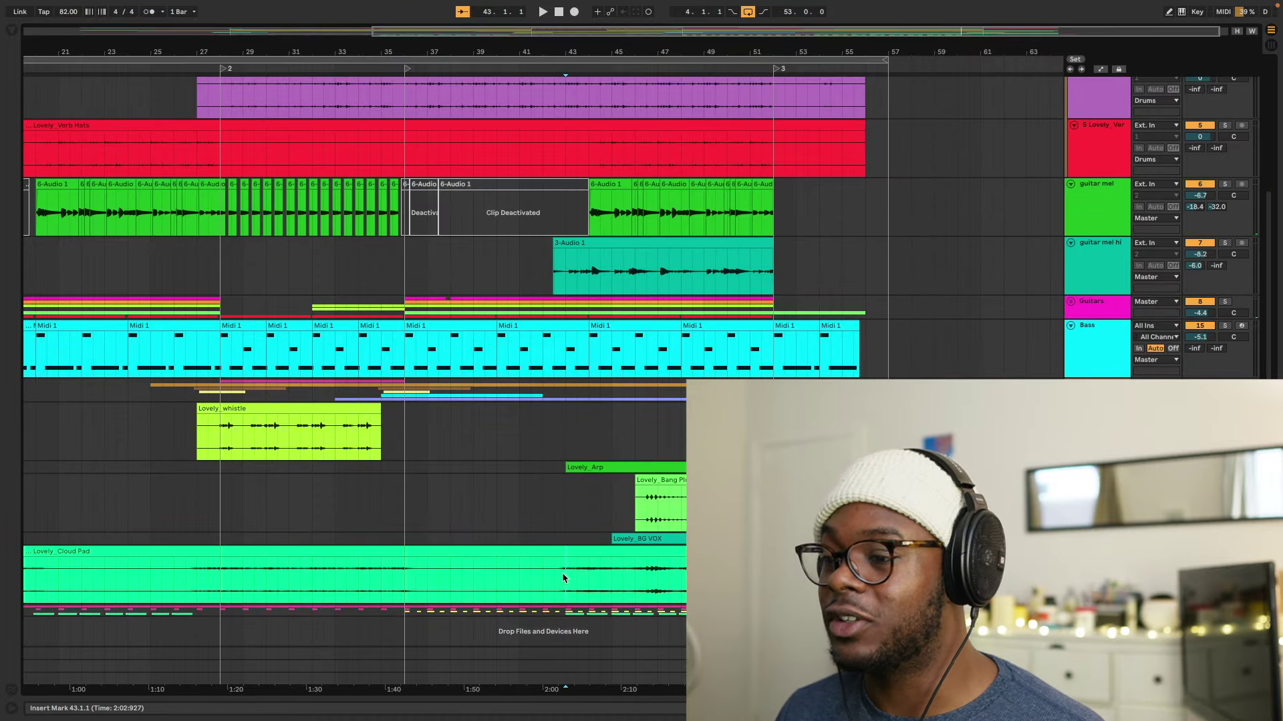
Time-select the Lovely_Cloud Pad from bar 43 and unfold Lovely_Arp to follow the arp, pluck and BG VOX.
drag(565, 571, 768, 571)
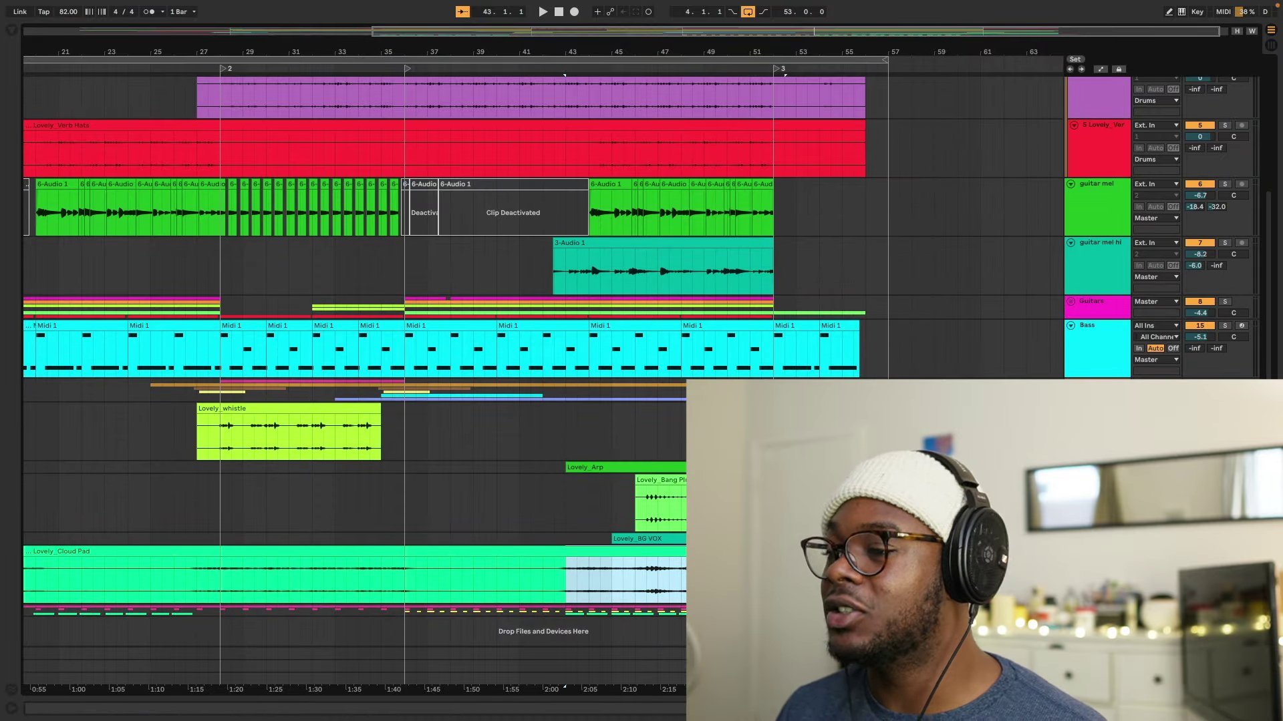
click(735, 467)
scroll(467, 360, down, 2)
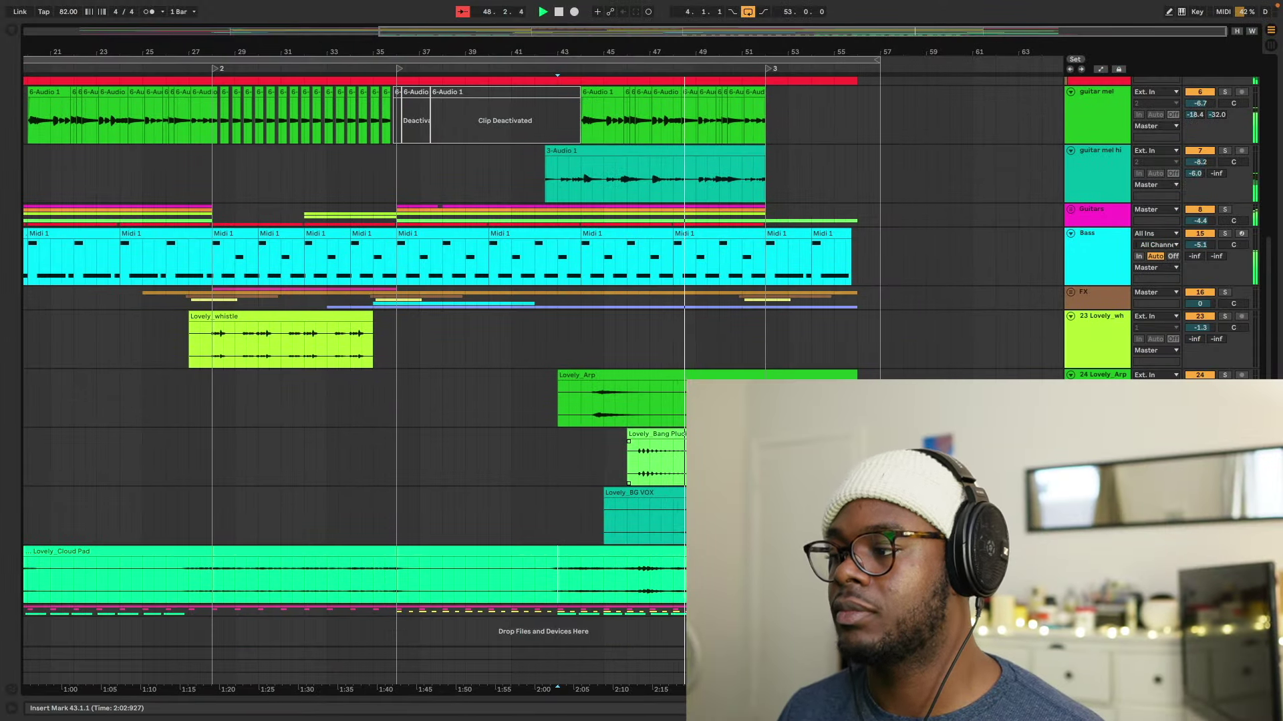
scroll(768, 467, up, 3)
scroll(768, 468, left, 1)
scroll(468, 368, up, 5)
scroll(467, 367, left, 1)
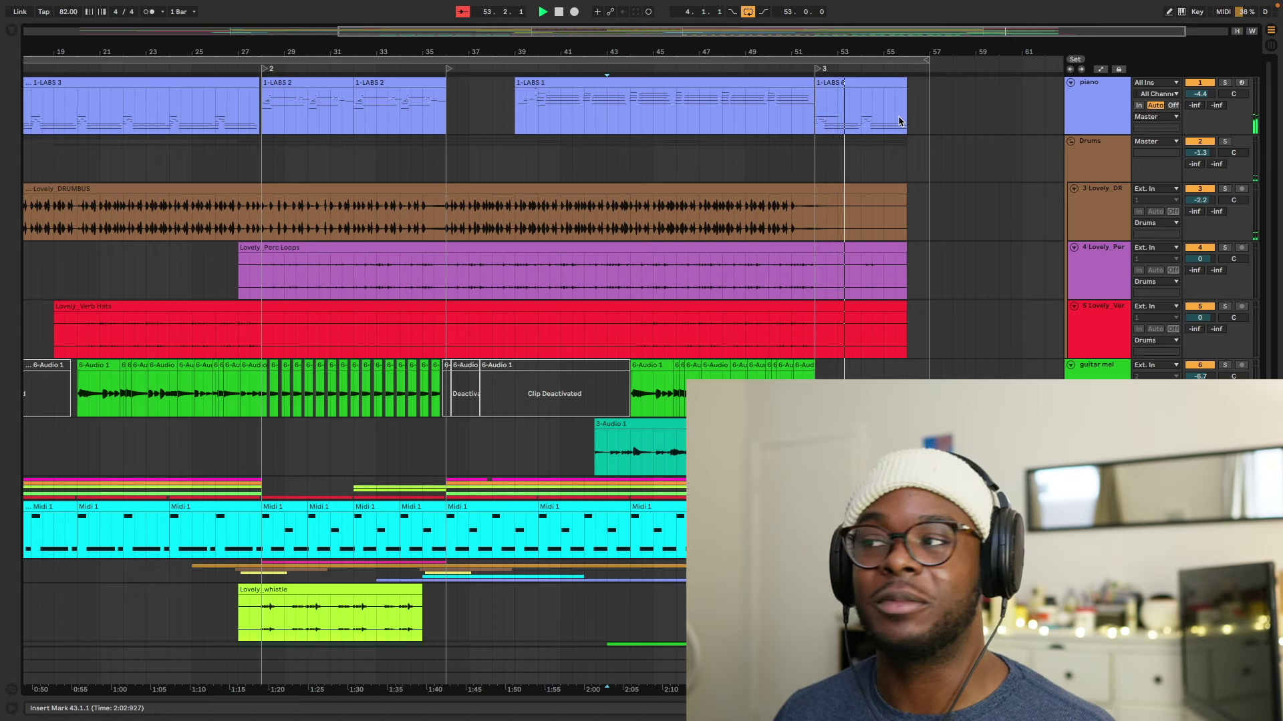
Play the 1-LABS 6 outro clip to bar 56, select Drums and hide the detail view.
click(854, 82)
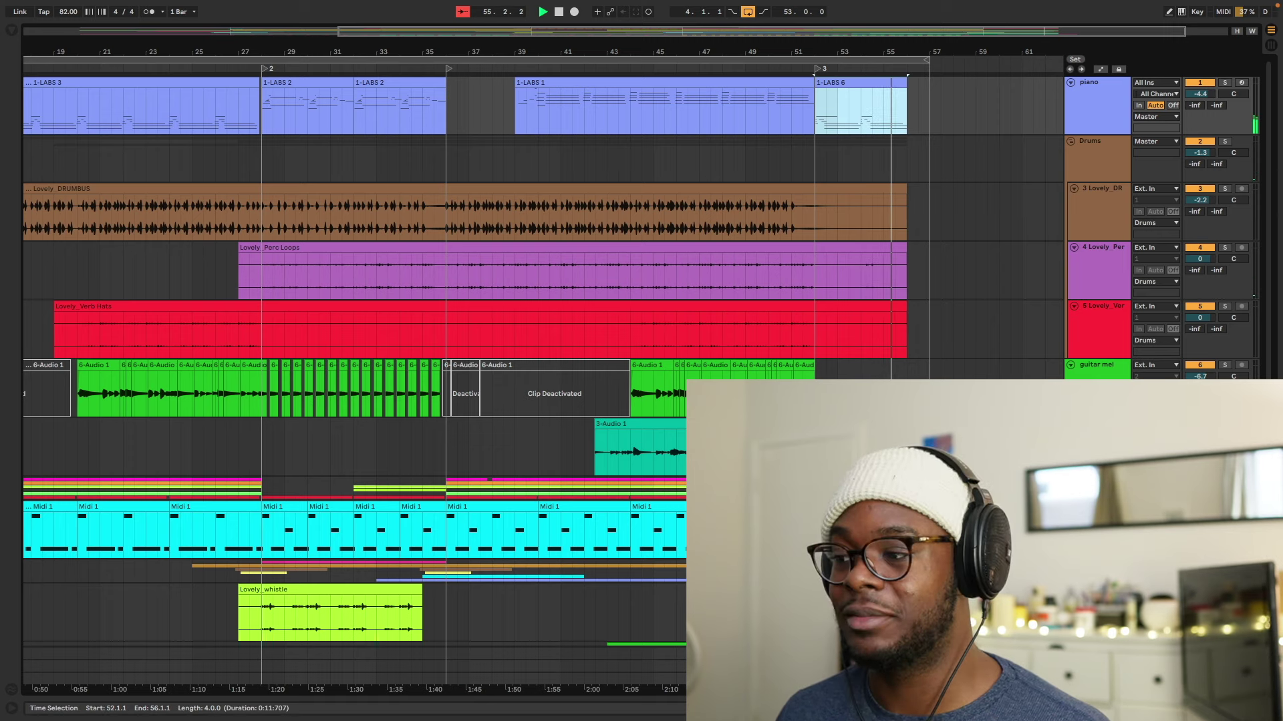
key(space)
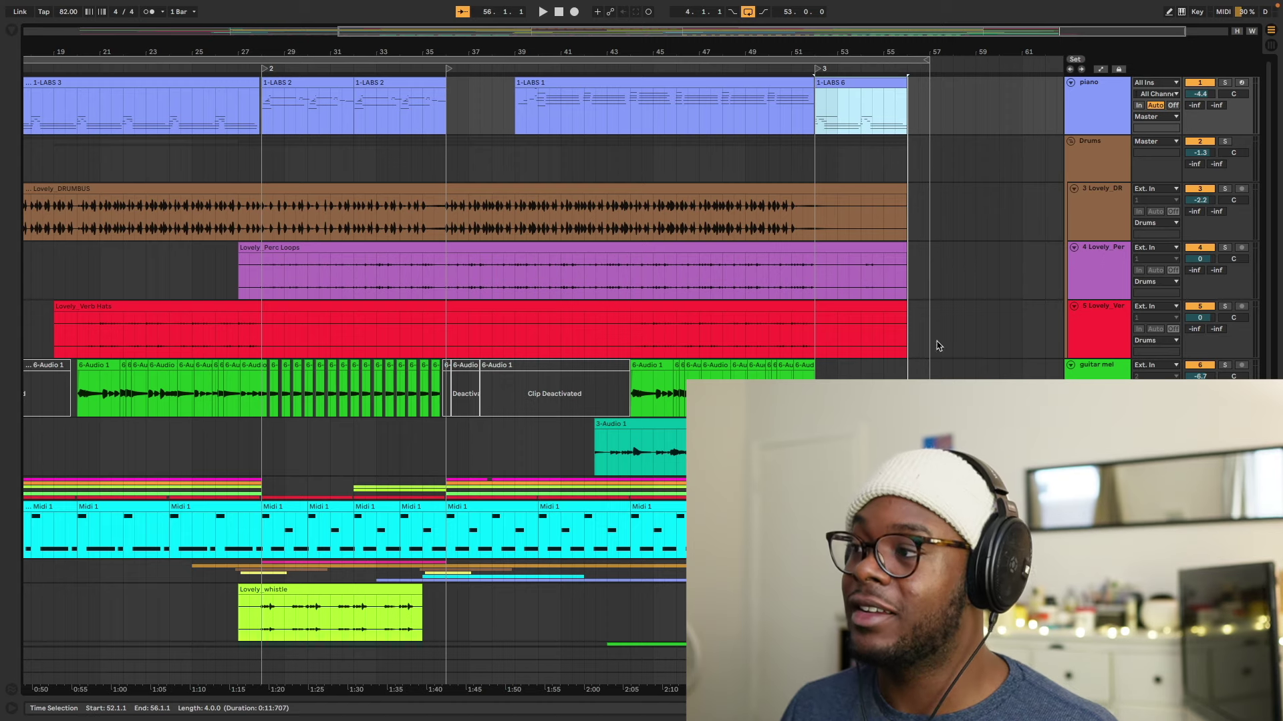
click(1077, 164)
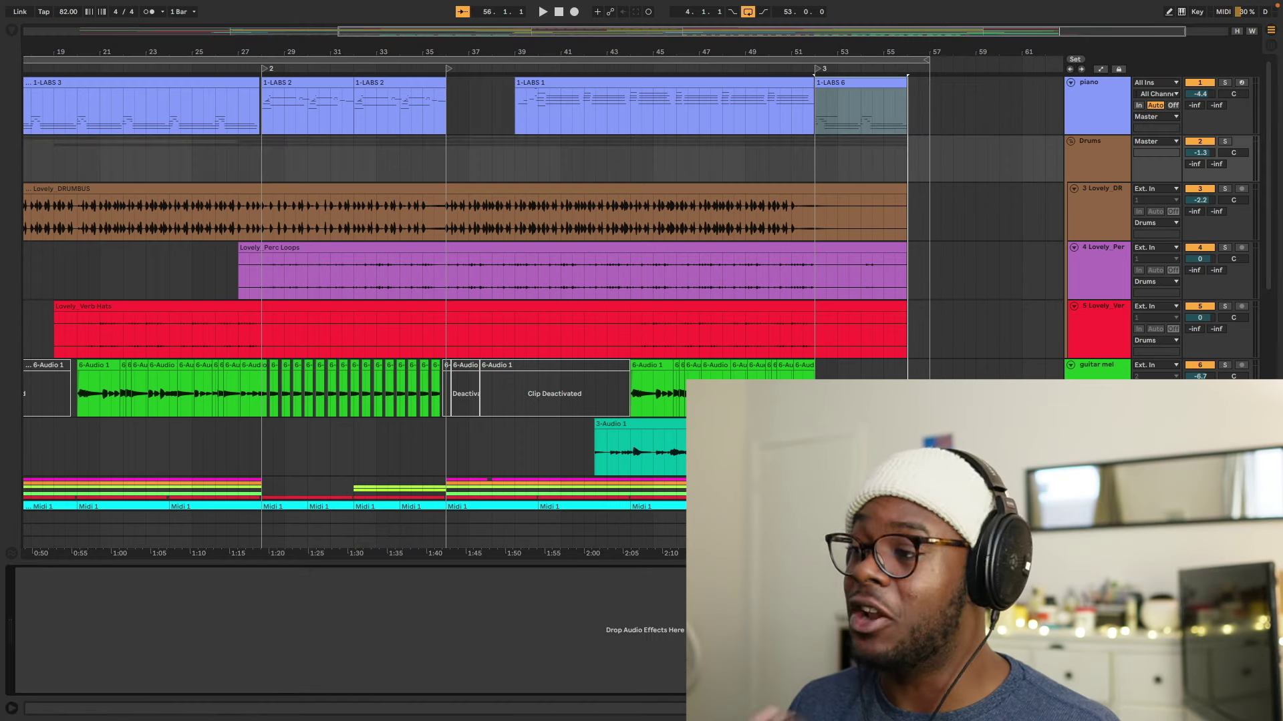
key(super+alt+l)
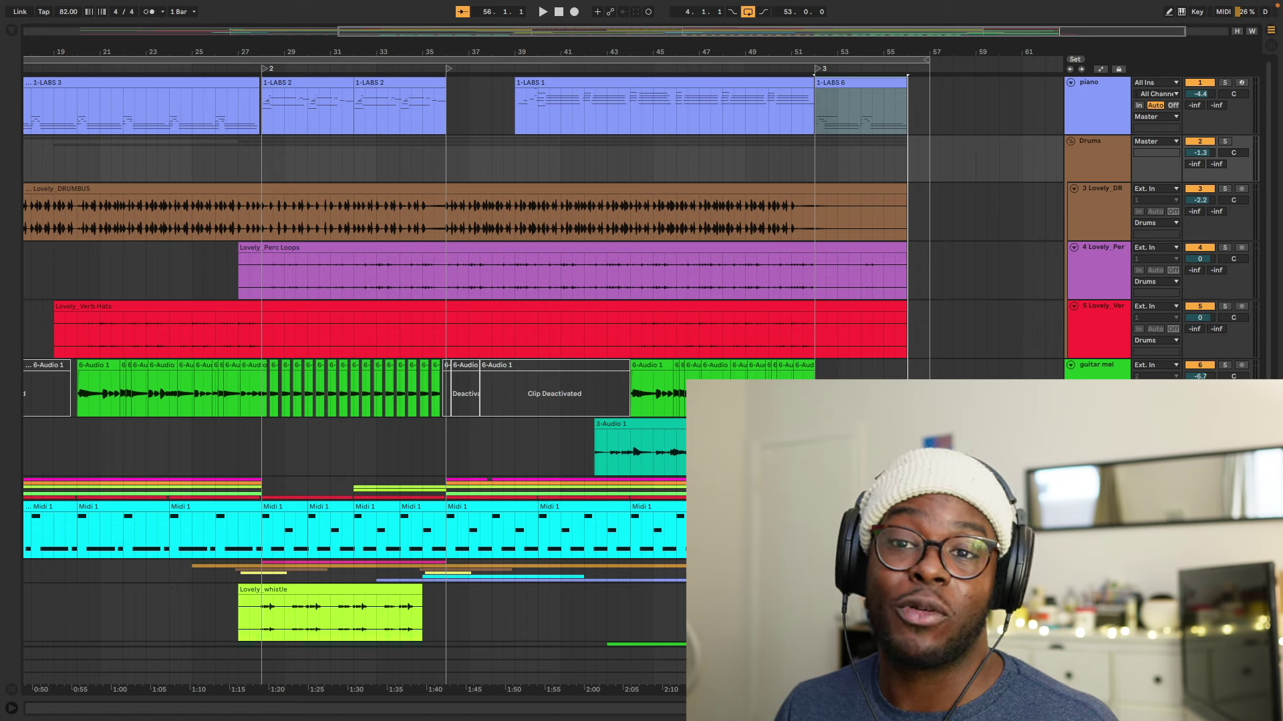